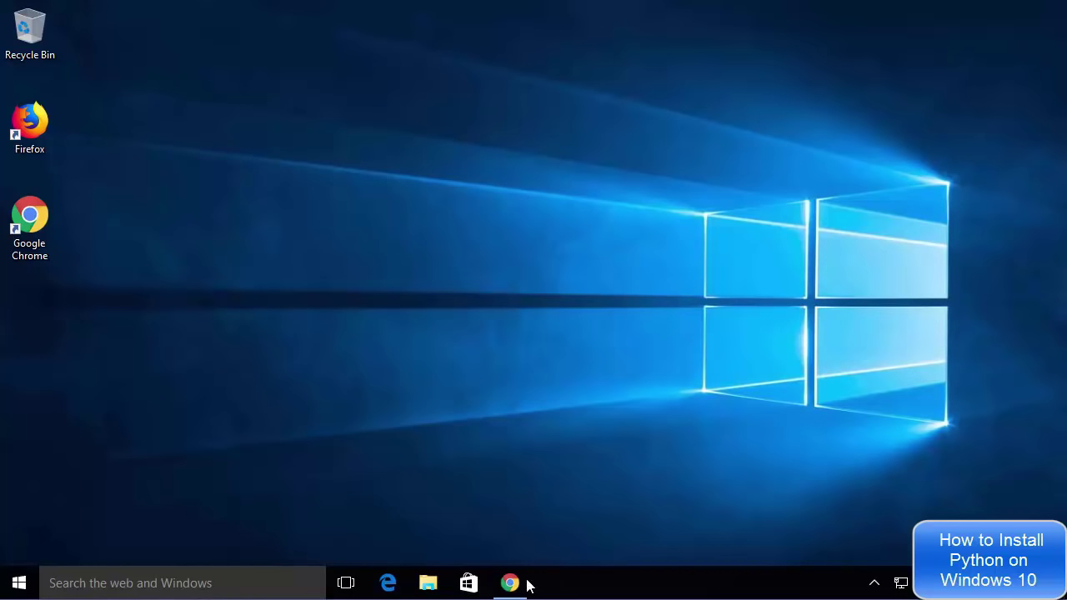
# Go from the Google results to python.org and open the 'Latest: Python 3.7.0' release page
pyautogui.click(511, 584)
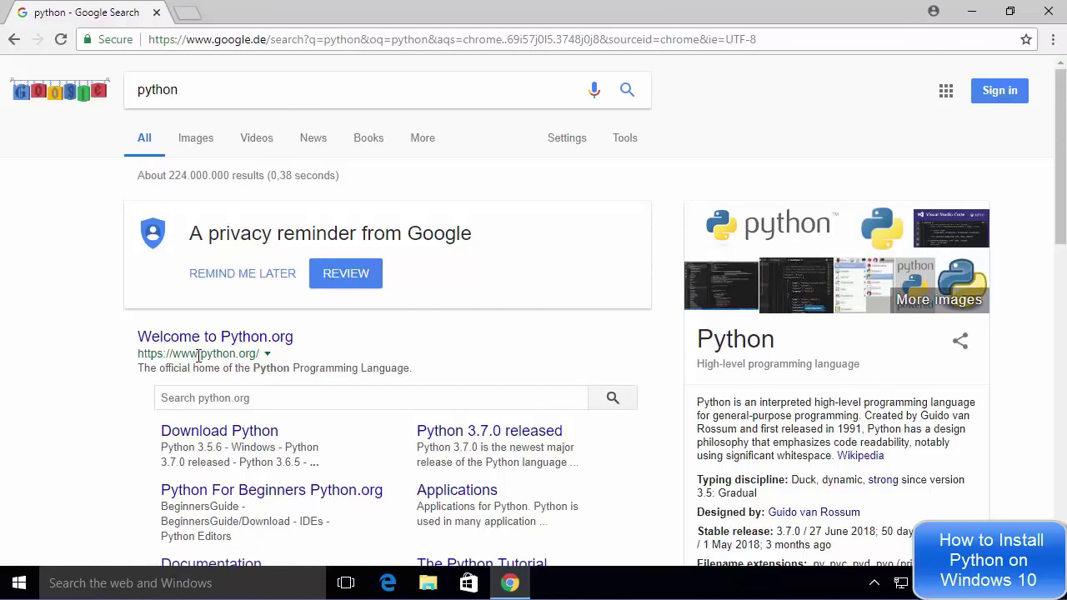
pyautogui.click(226, 349)
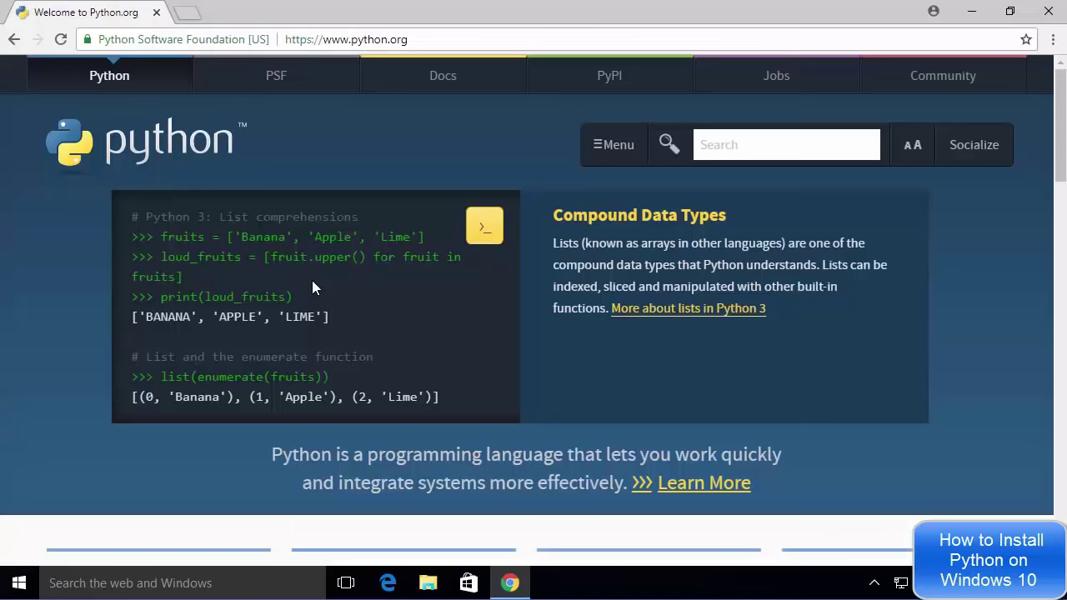
pyautogui.scroll(-3, 314, 287)
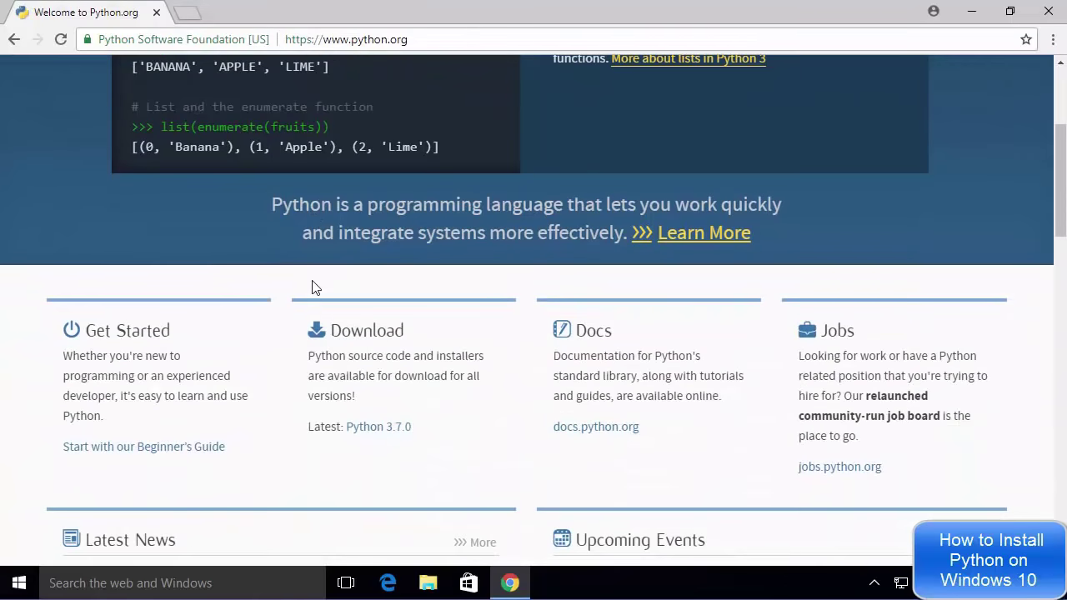
pyautogui.click(365, 430)
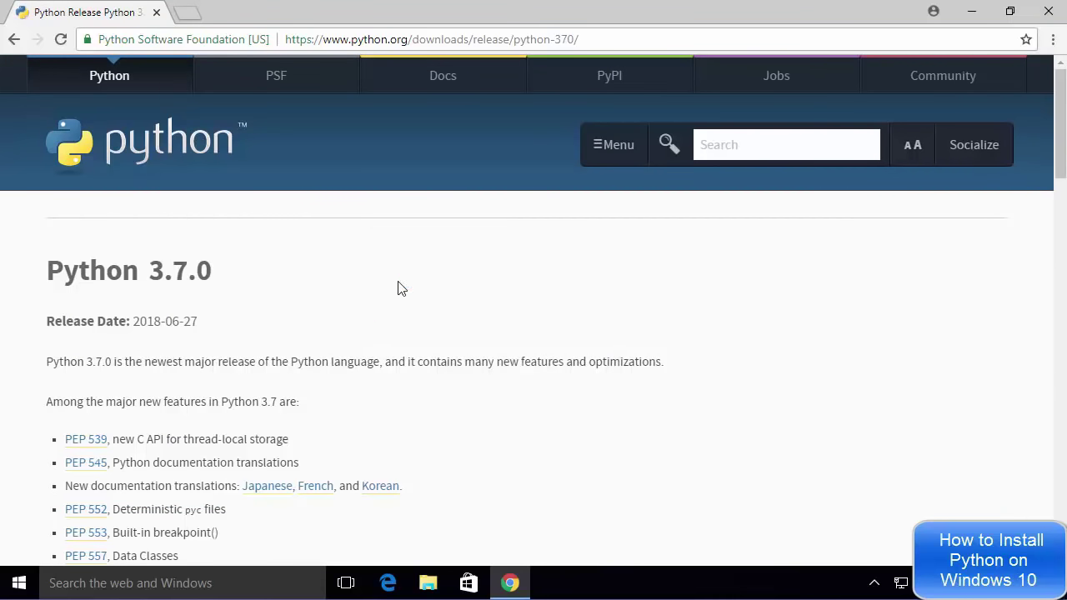
# Download the Windows x86-64 executable installer (python-3.7.0-amd64.exe), launch it, and minimize Chrome
pyautogui.scroll(-10, 399, 288)
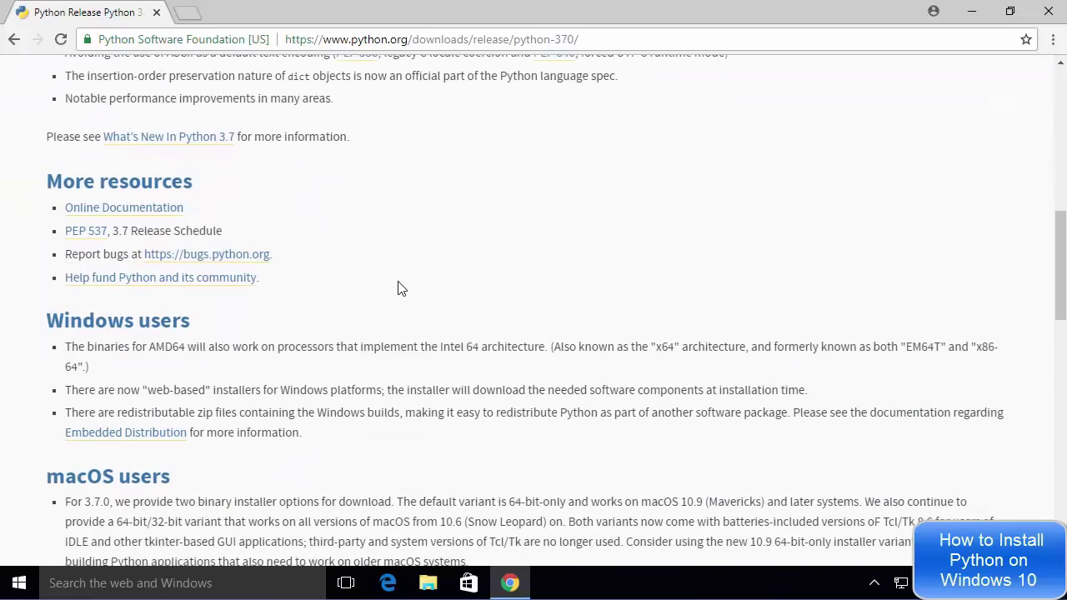
pyautogui.scroll(-4, 399, 288)
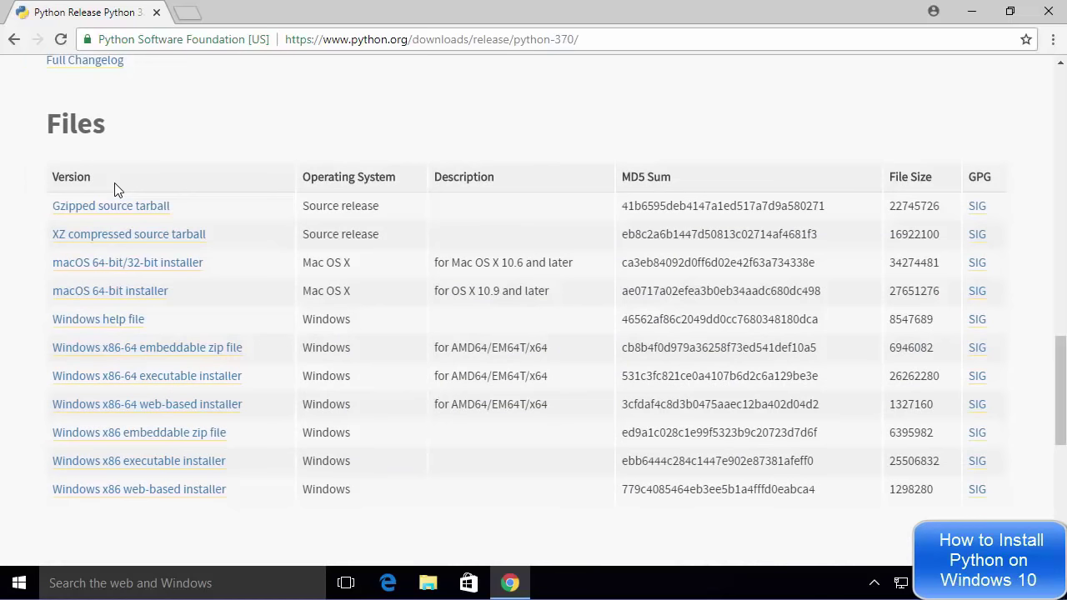
pyautogui.click(149, 381)
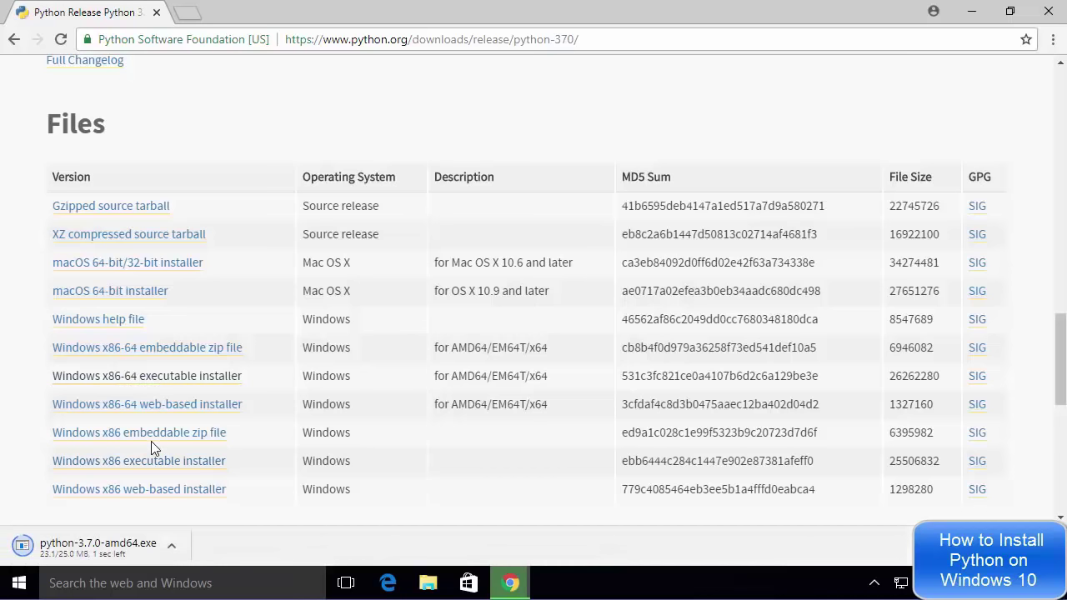
pyautogui.click(120, 549)
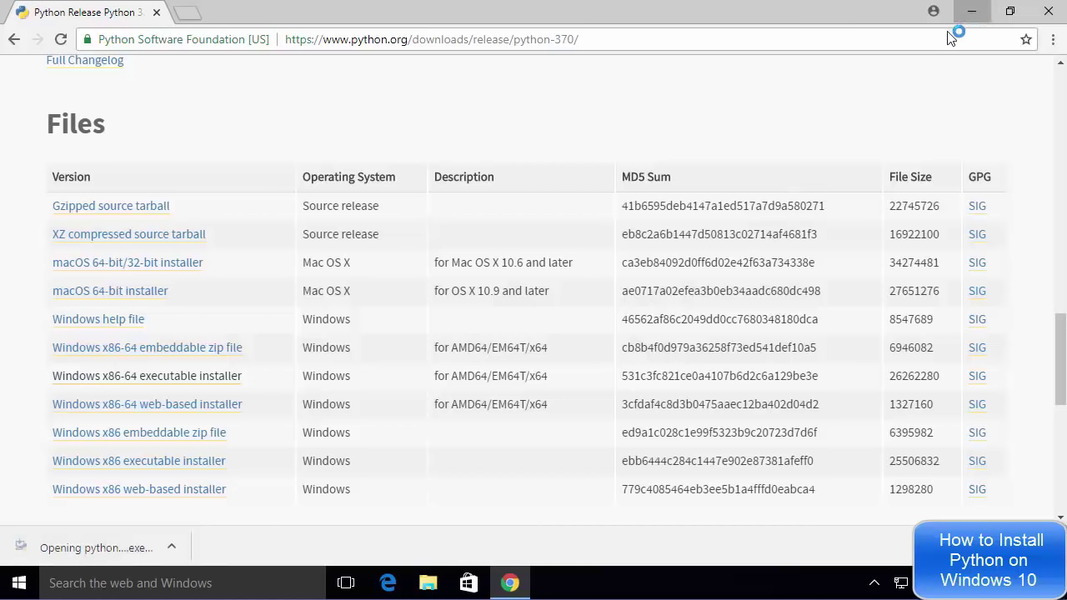
pyautogui.click(966, 15)
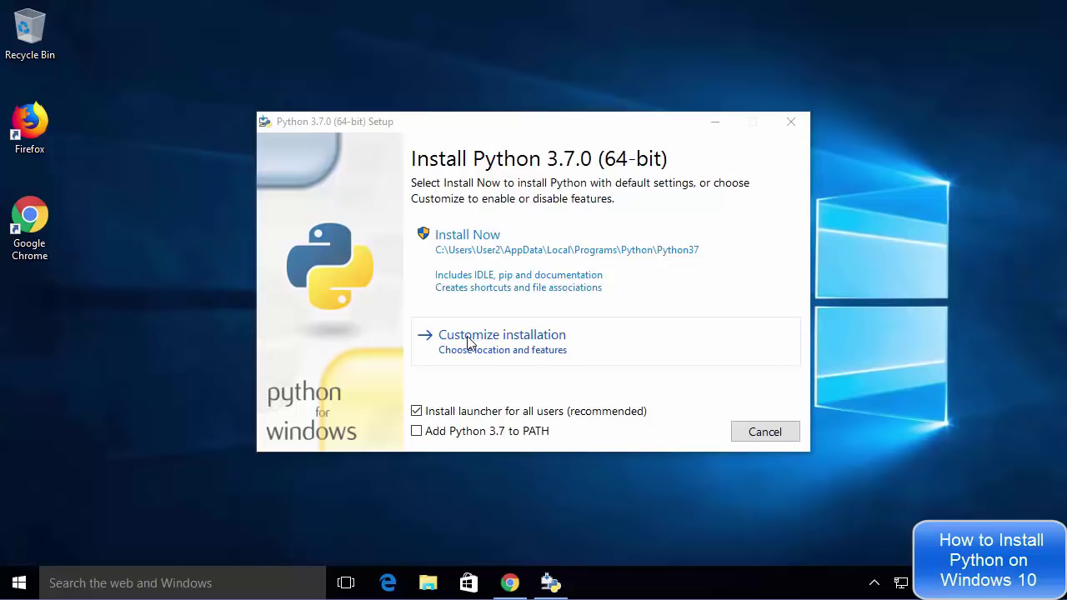
# Tick 'Add Python 3.7 to PATH', customize with all optional features, and tick 'Install for all users'
pyautogui.click(418, 432)
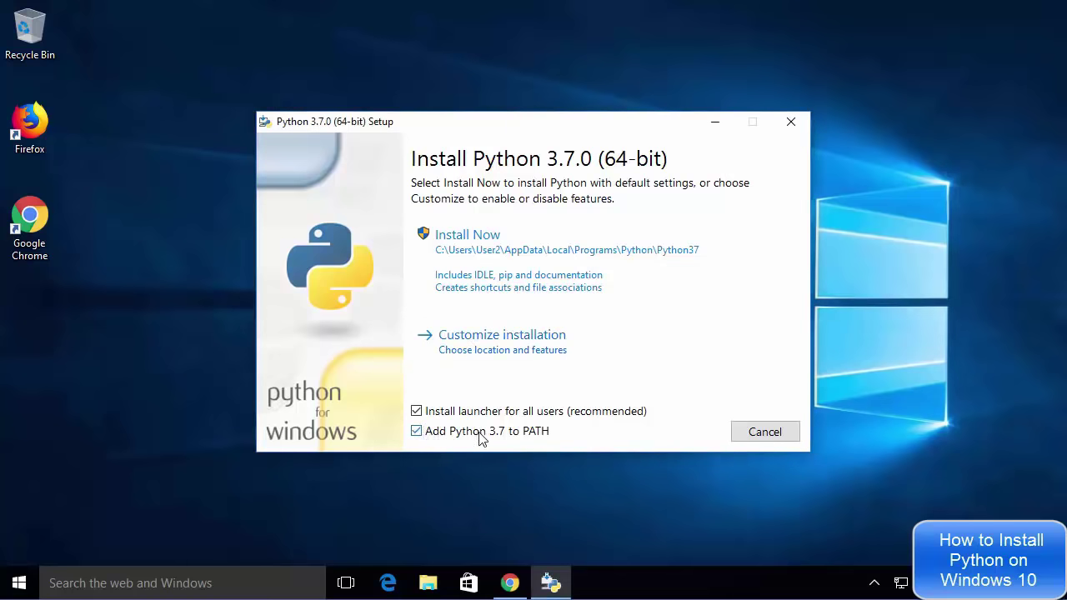
pyautogui.click(490, 352)
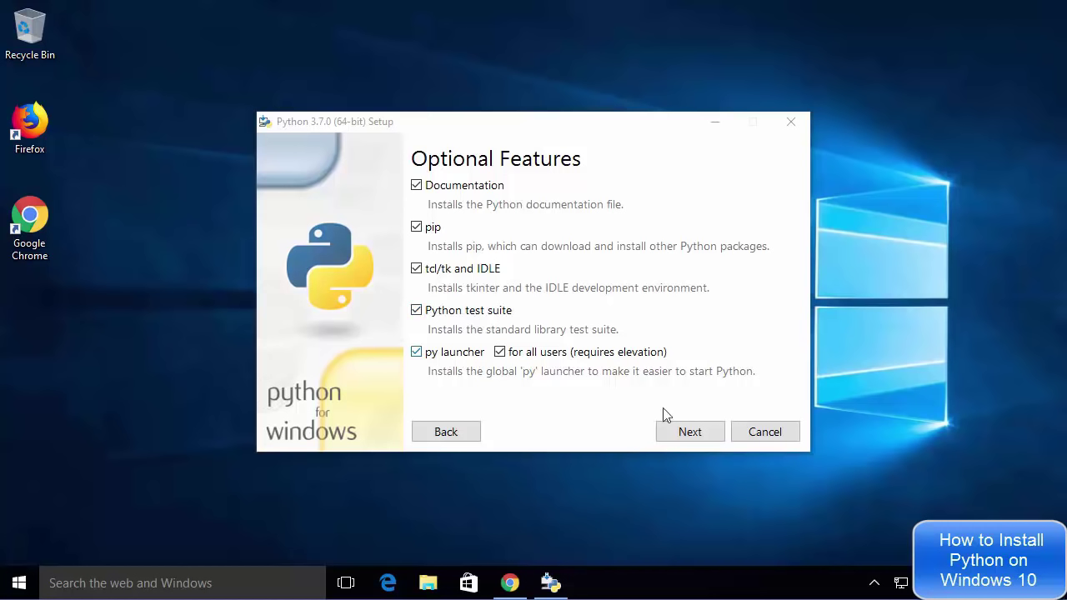
pyautogui.click(690, 435)
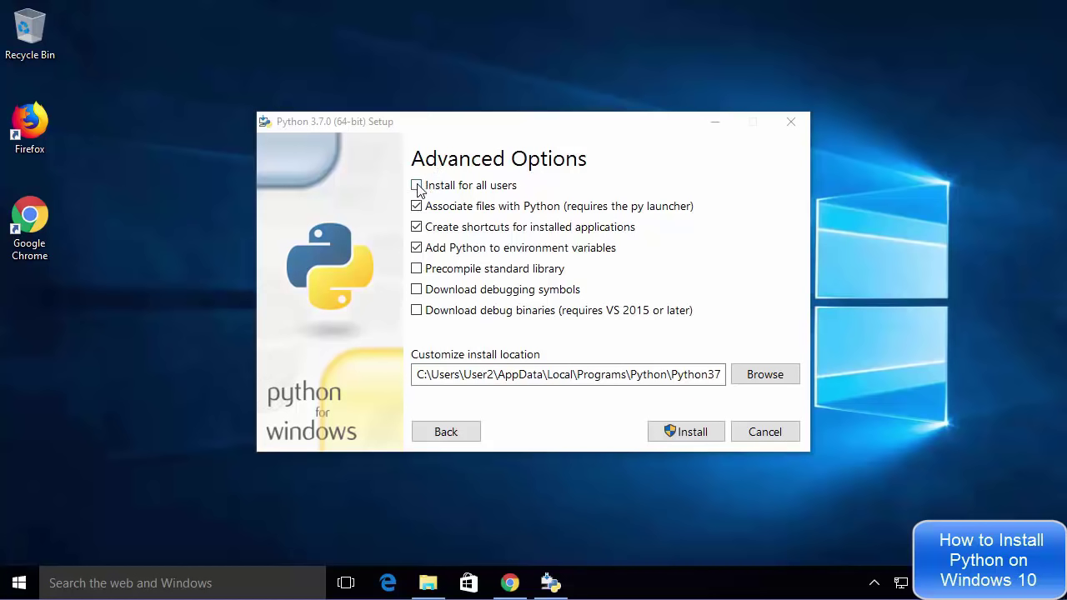
pyautogui.click(430, 237)
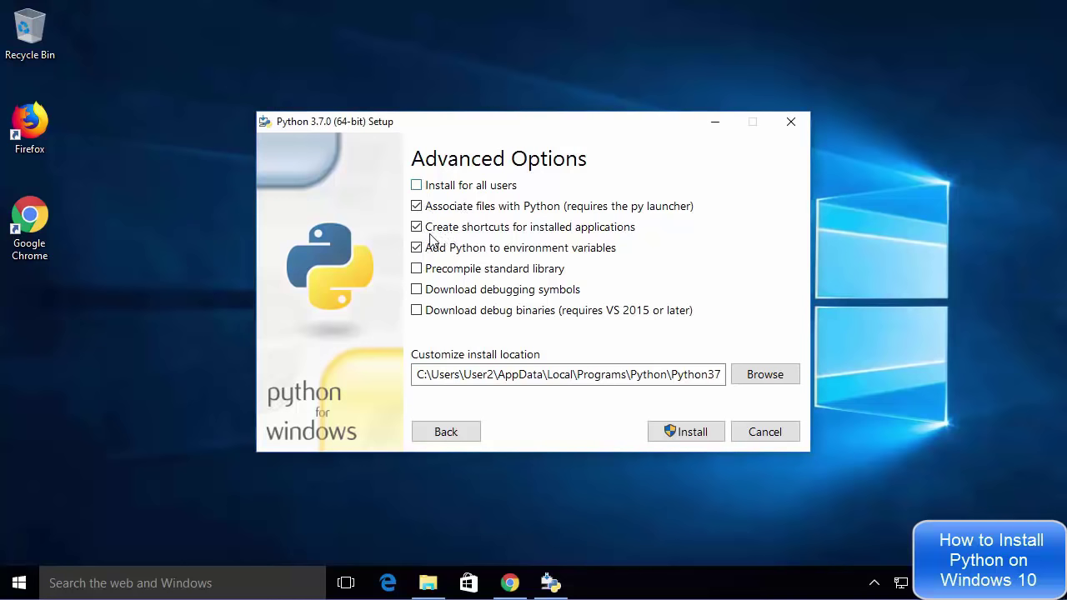
pyautogui.click(415, 185)
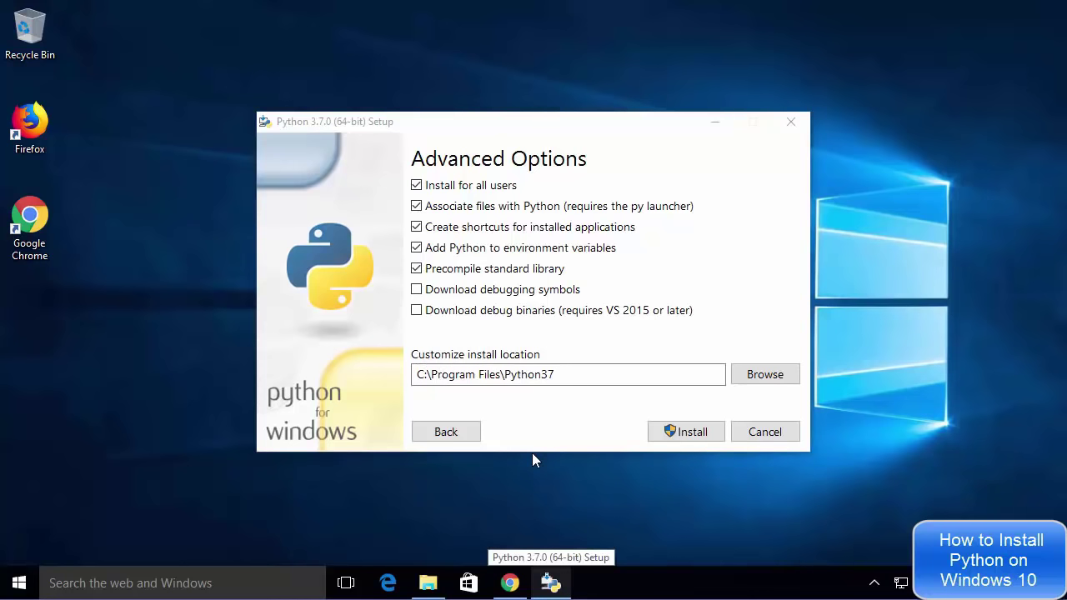
# Create a folder named 'Python' on Local Disk (C:) in File Explorer, then minimize Explorer
pyautogui.click(427, 583)
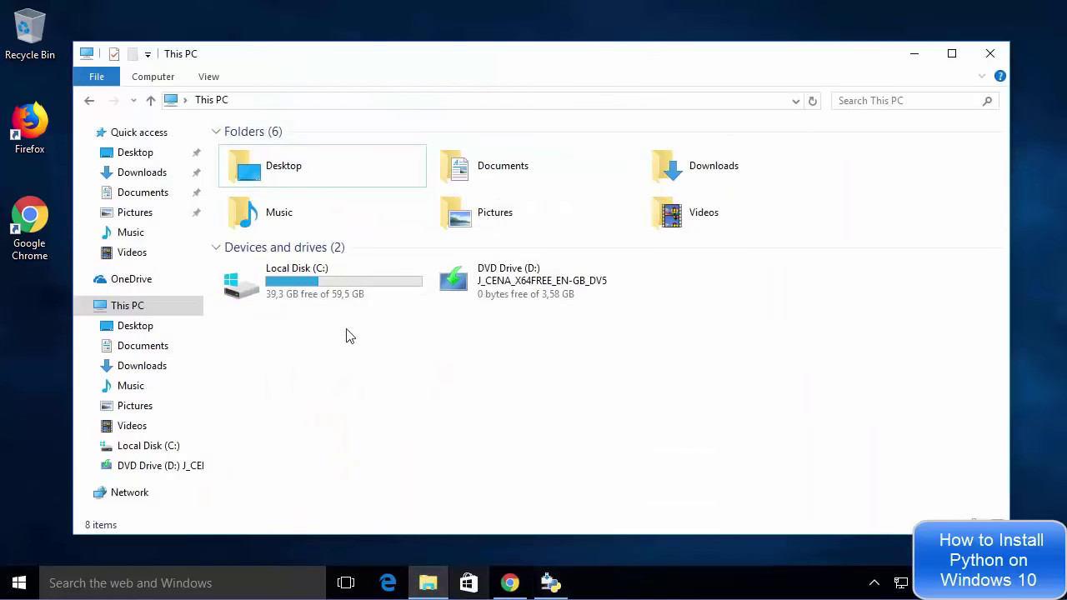
pyautogui.click(321, 288)
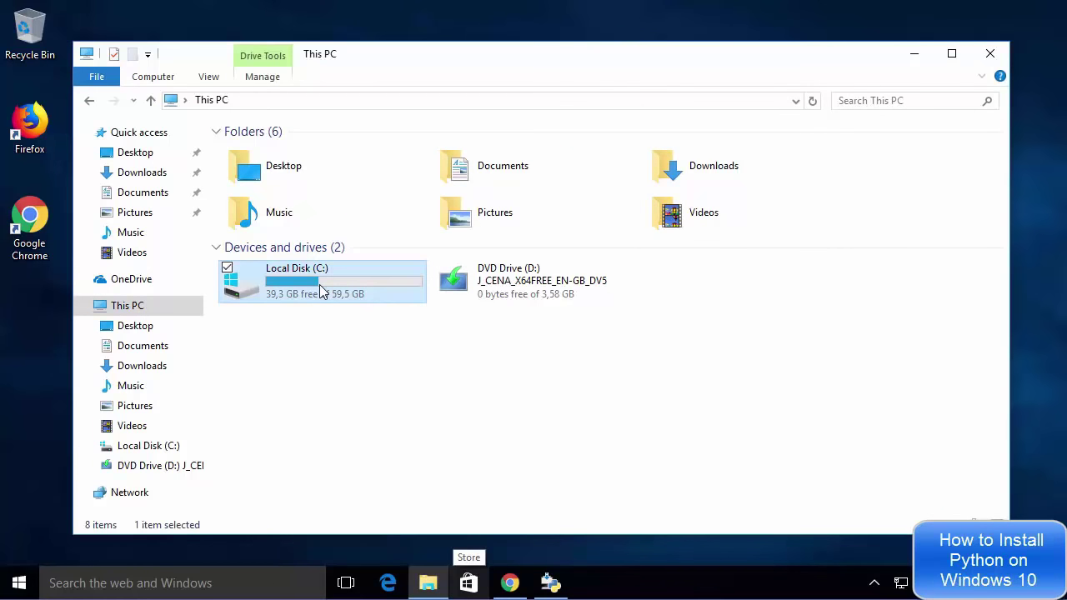
pyautogui.doubleClick(319, 284)
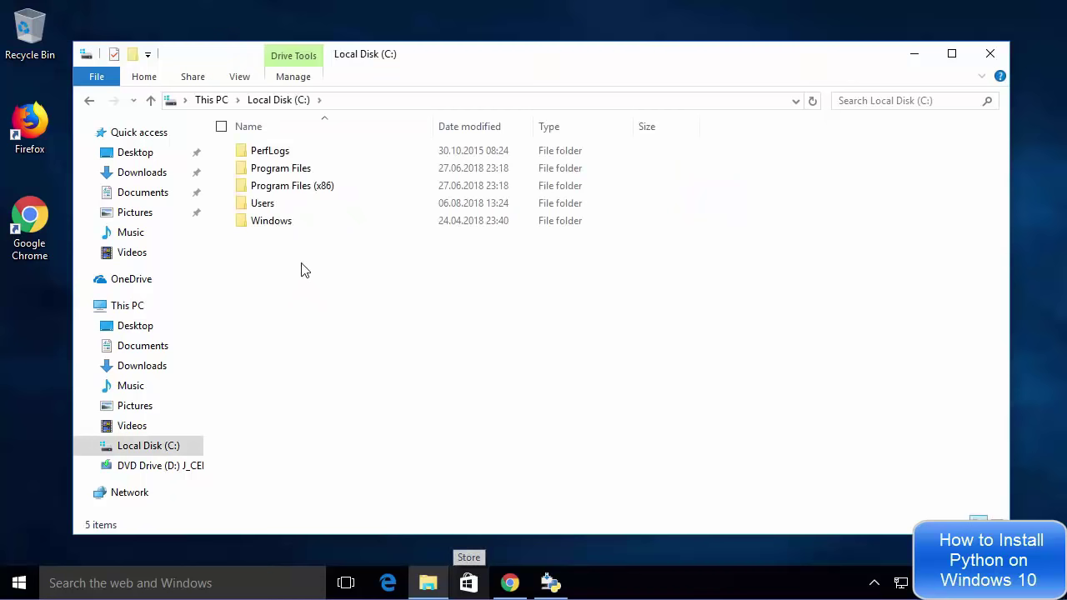
pyautogui.rightClick(302, 269)
pyautogui.moveTo(259, 422)
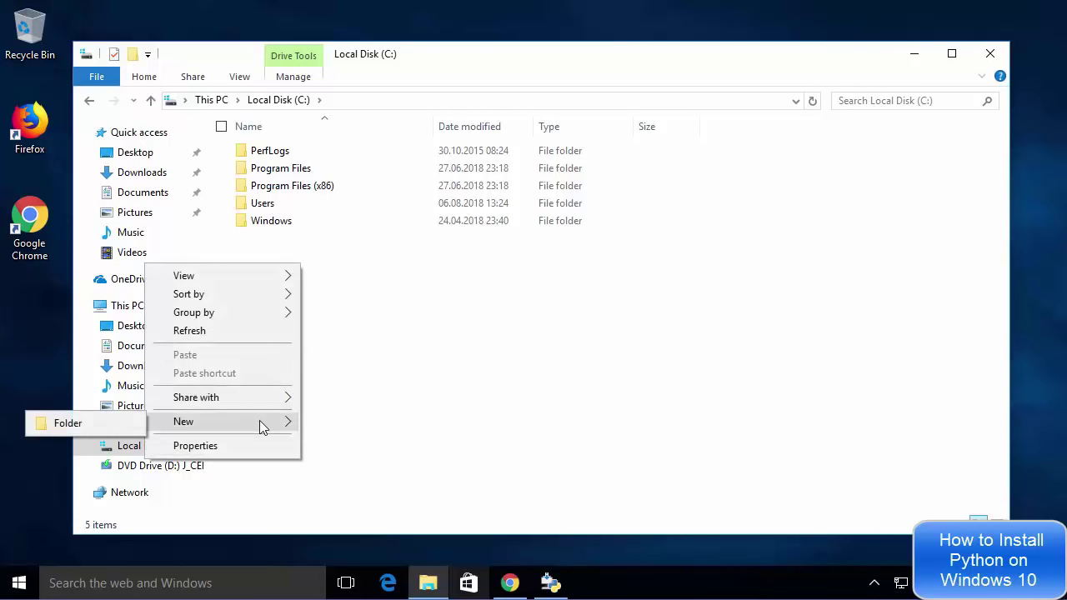
pyautogui.click(67, 427)
pyautogui.write('P')
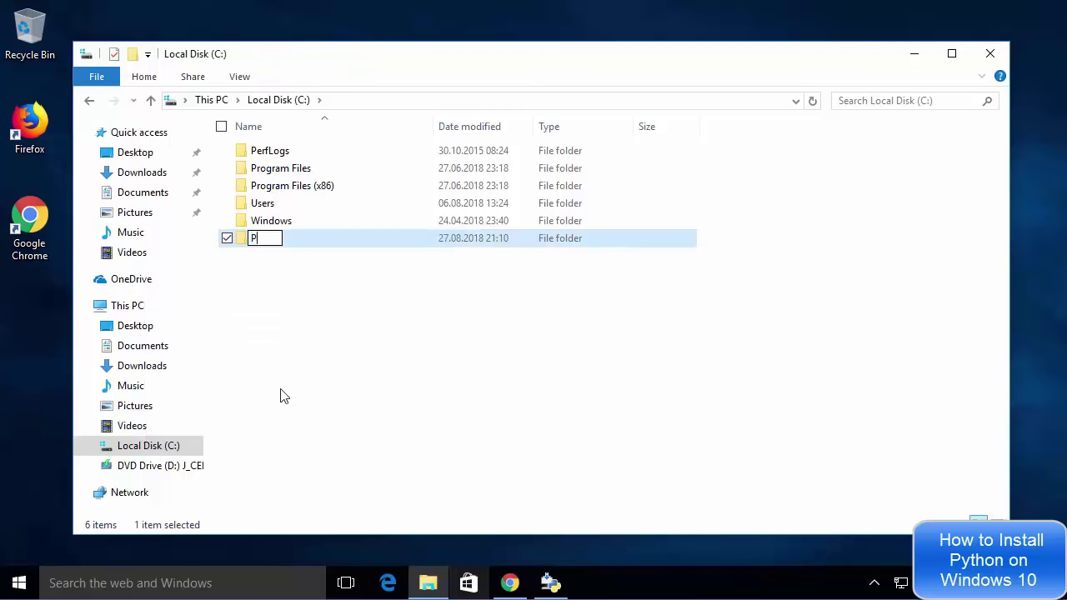
pyautogui.write('ython')
pyautogui.hotkey('ctrl', 'a')
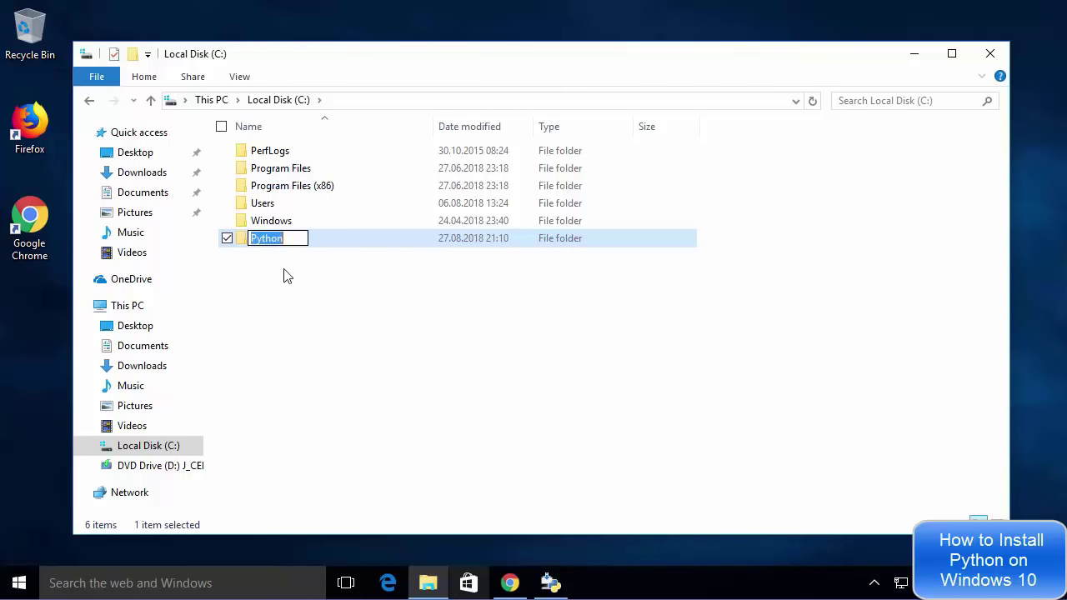
pyautogui.press('Return')
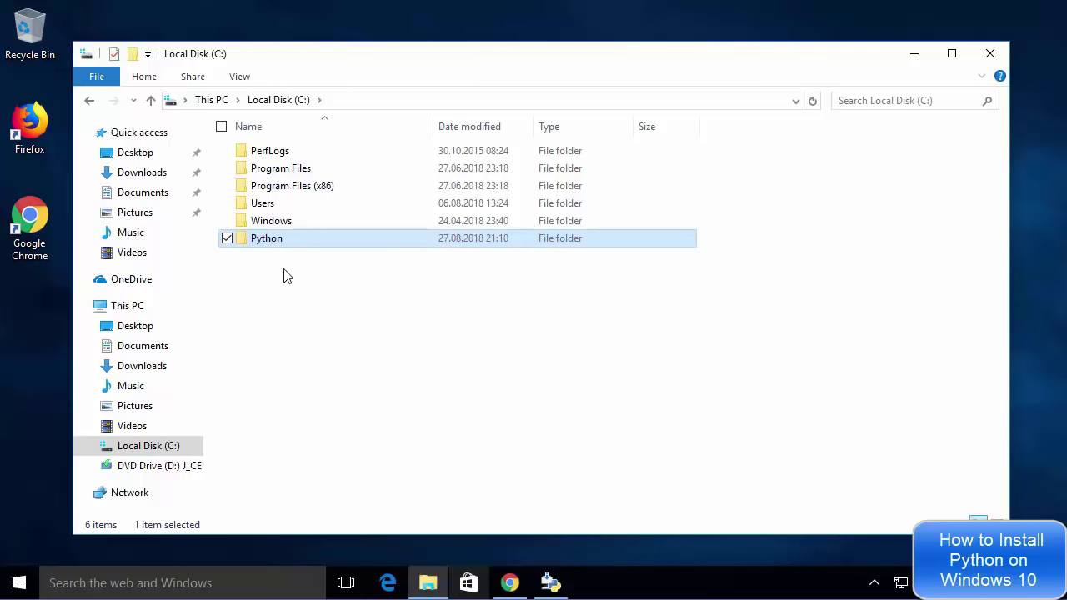
pyautogui.click(912, 54)
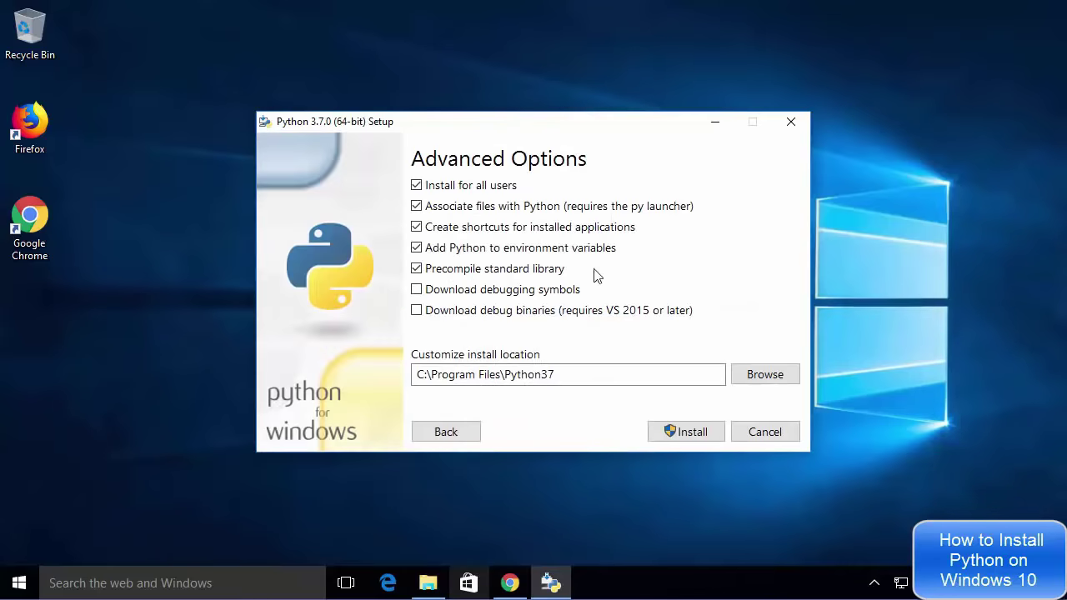
# Change the install location from Program Files to C:\Python\Python37
pyautogui.moveTo(431, 374); pyautogui.dragTo(500, 377)
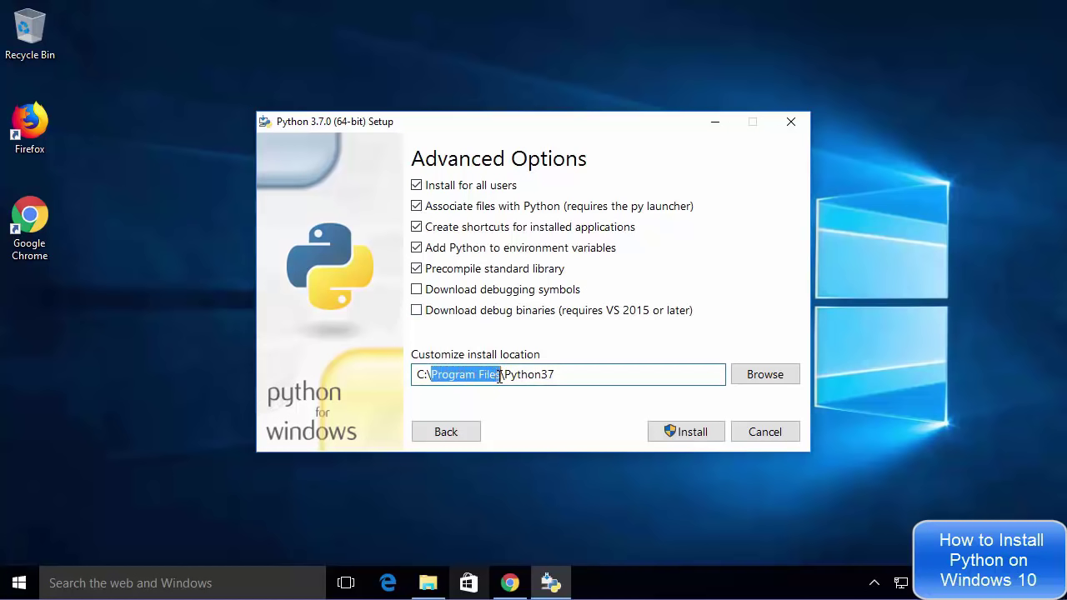
pyautogui.write('Python')
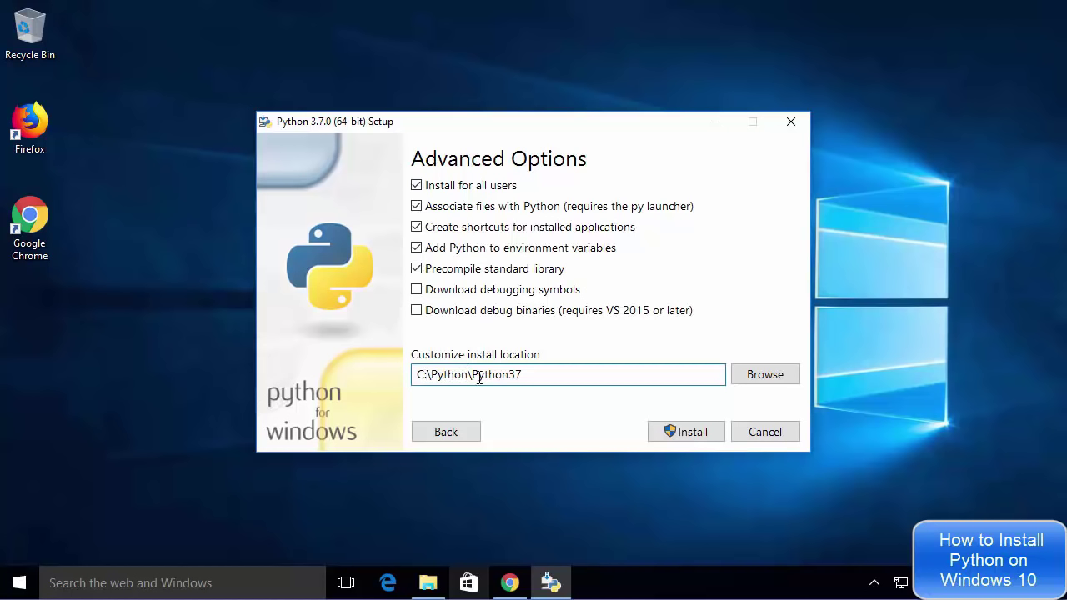
pyautogui.moveTo(522, 377); pyautogui.dragTo(510, 377)
pyautogui.click(538, 374)
pyautogui.moveTo(533, 374); pyautogui.dragTo(418, 374)
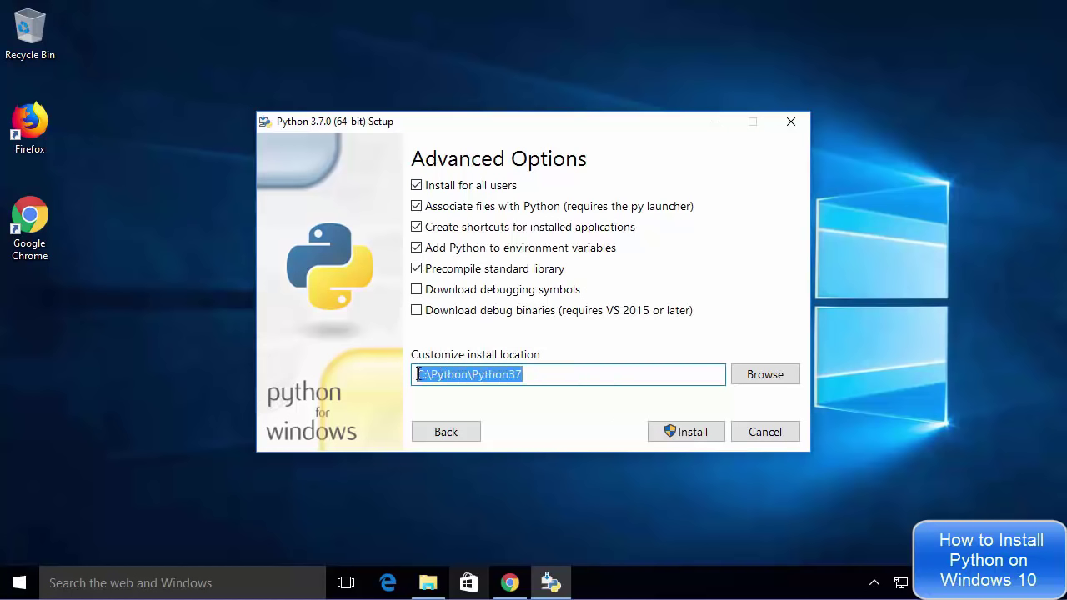
pyautogui.click(543, 383)
# Install Python 3.7.0 and close the installer once setup succeeds
pyautogui.click(673, 432)
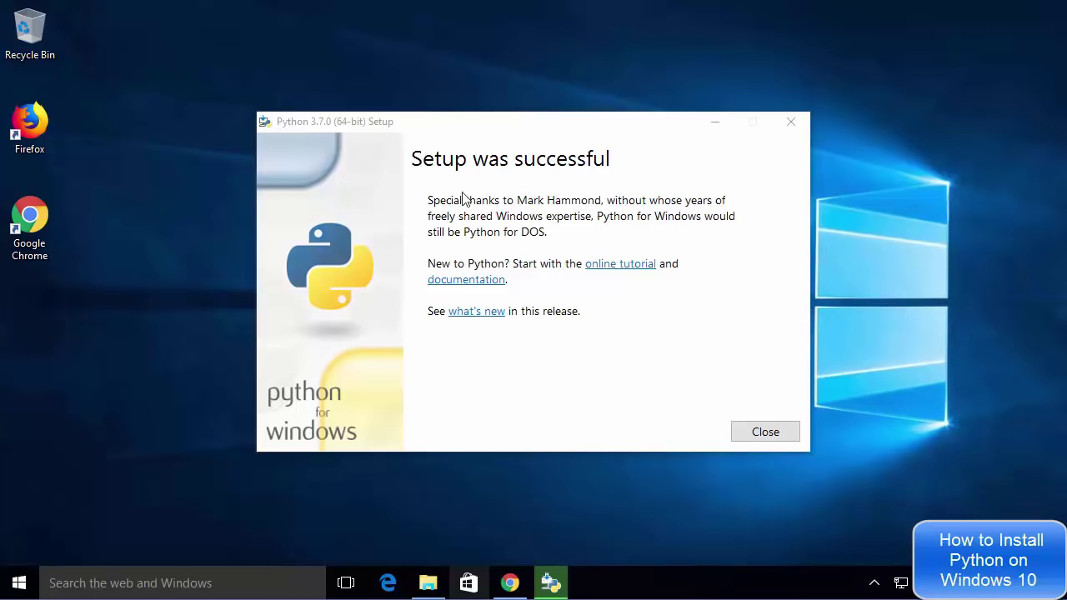
pyautogui.click(764, 432)
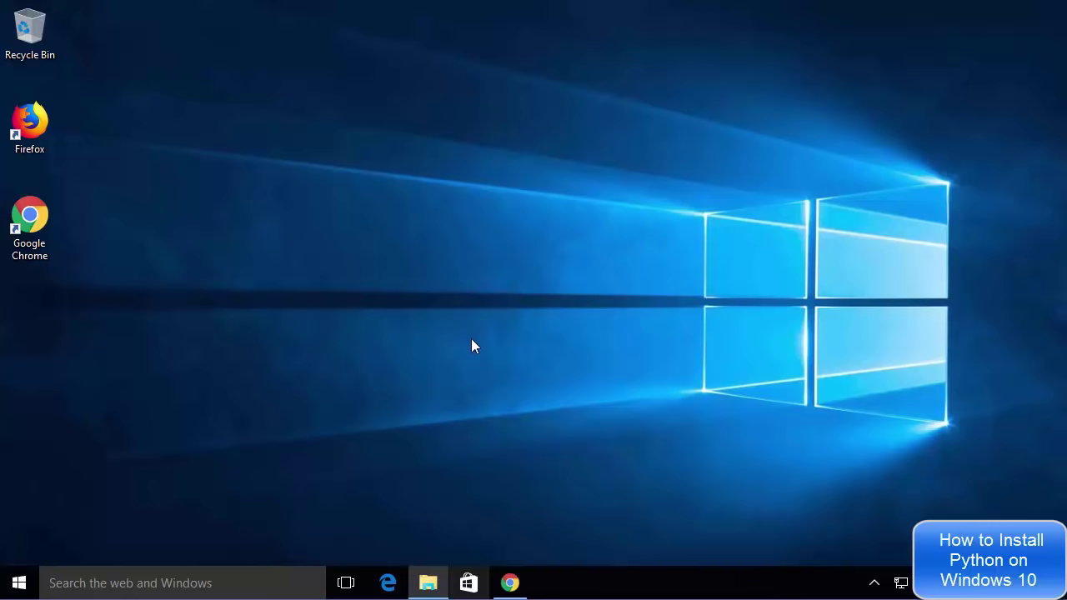
pyautogui.click(178, 581)
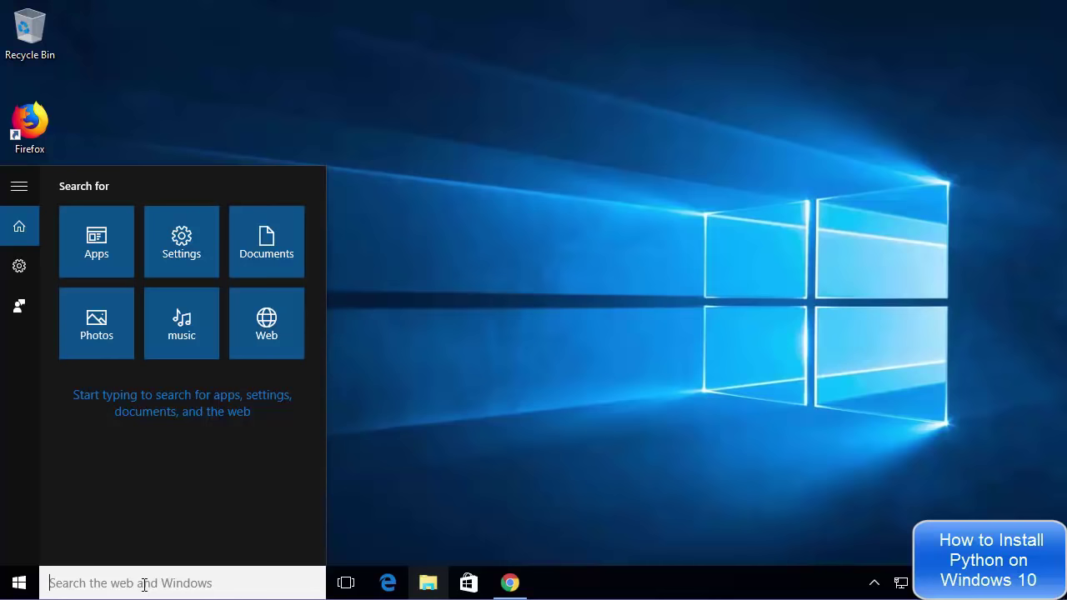
# Search Windows for 'python' to list the Python 3.7 apps
pyautogui.write('python')
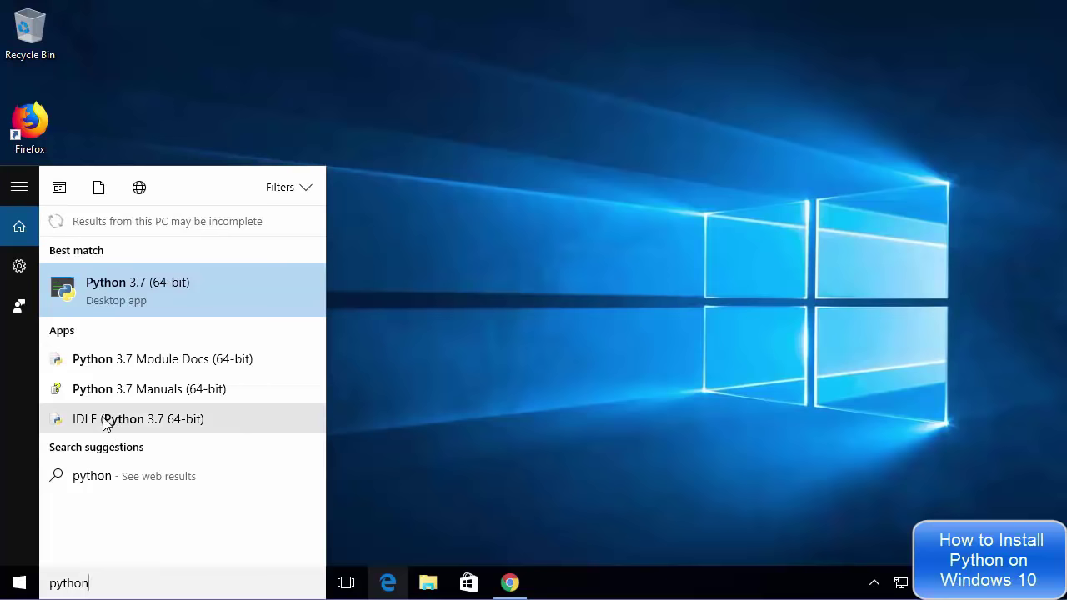
# Launch the Python 3.7 (64-bit) console and move it toward the screen centre
pyautogui.click(102, 289)
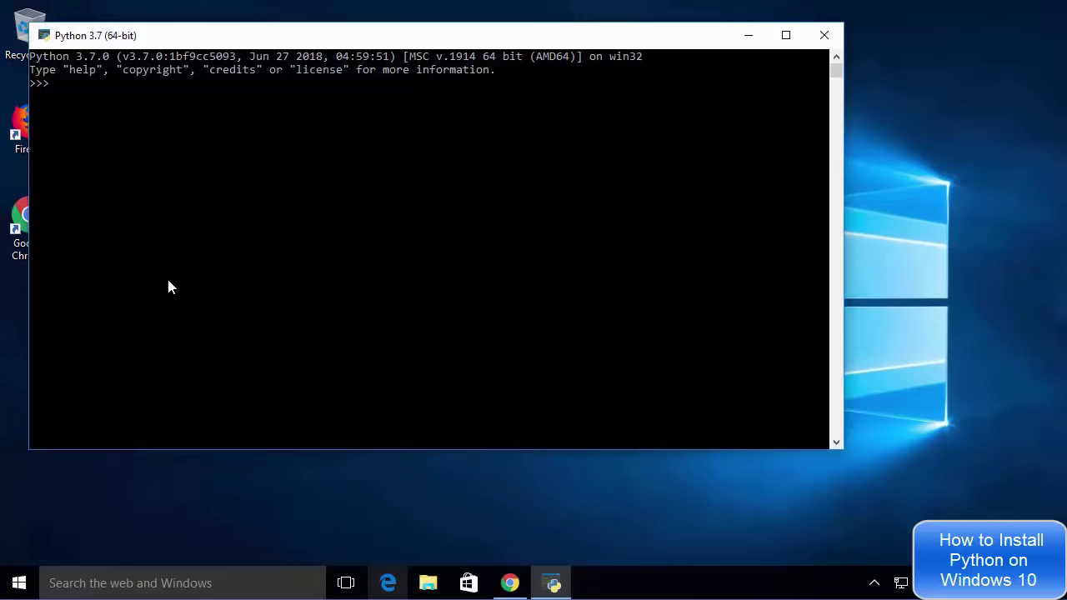
pyautogui.moveTo(405, 41); pyautogui.dragTo(509, 85)
pyautogui.click(404, 167)
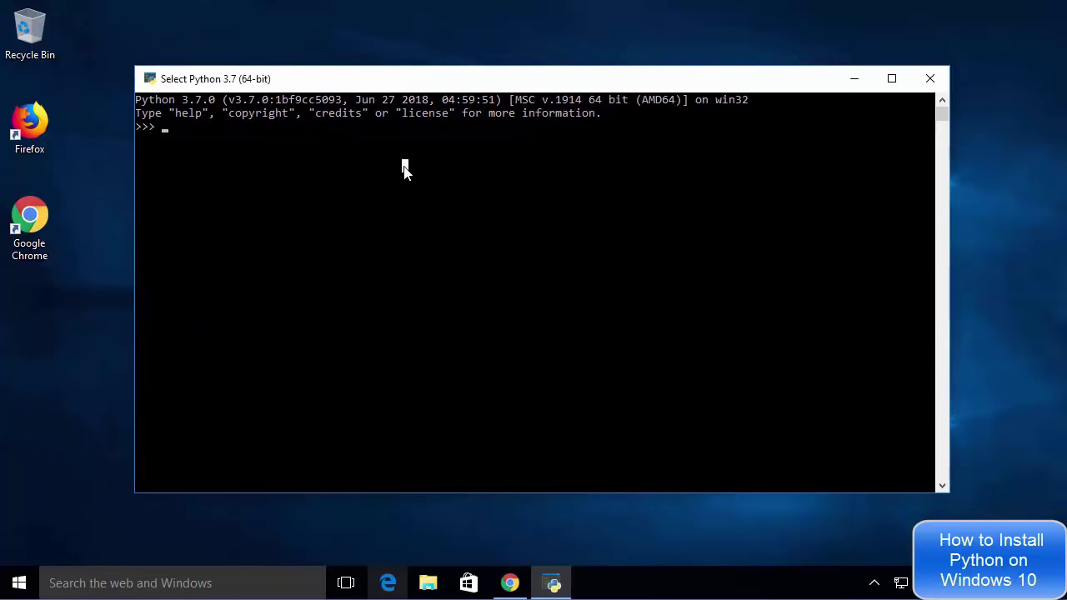
pyautogui.click(171, 126)
# Run print("Hello World") at the >>> prompt, then close the console
pyautogui.write('print')
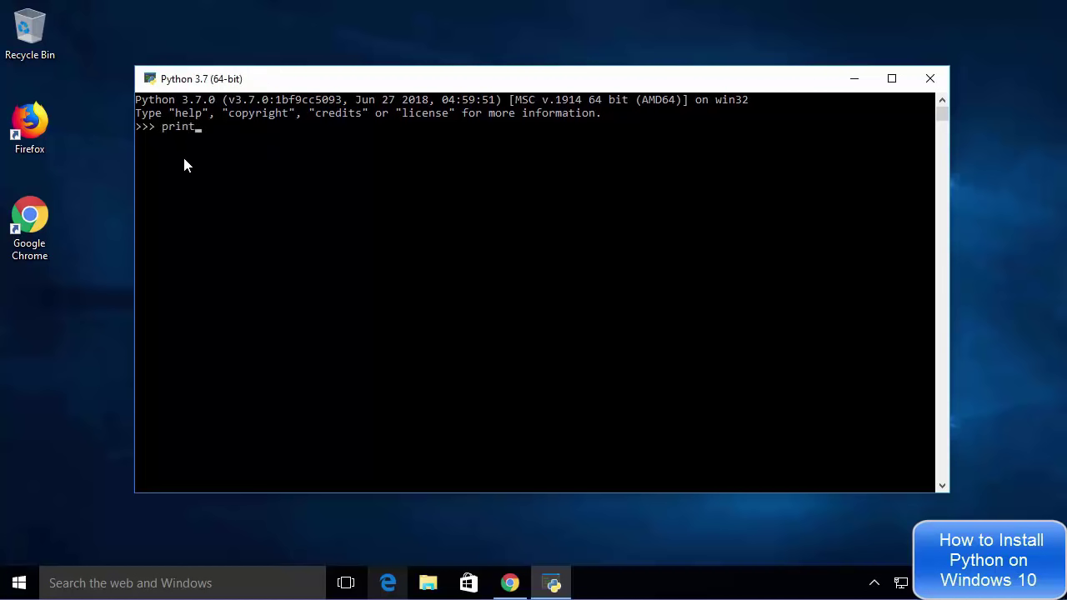
pyautogui.write(' ()')
pyautogui.press('Left')
pyautogui.write('""')
pyautogui.press('Left')
pyautogui.write('Hello World')
pyautogui.press('Return')
pyautogui.click(685, 286)
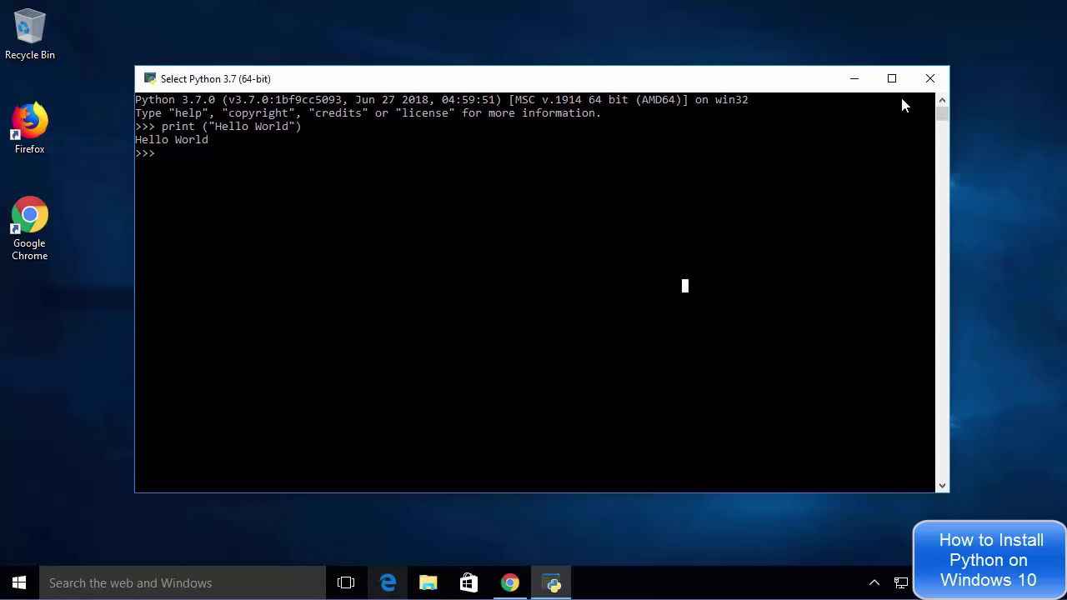
pyautogui.click(930, 78)
# Search for 'python' and launch IDLE (Python 3.7 64-bit)
pyautogui.click(171, 583)
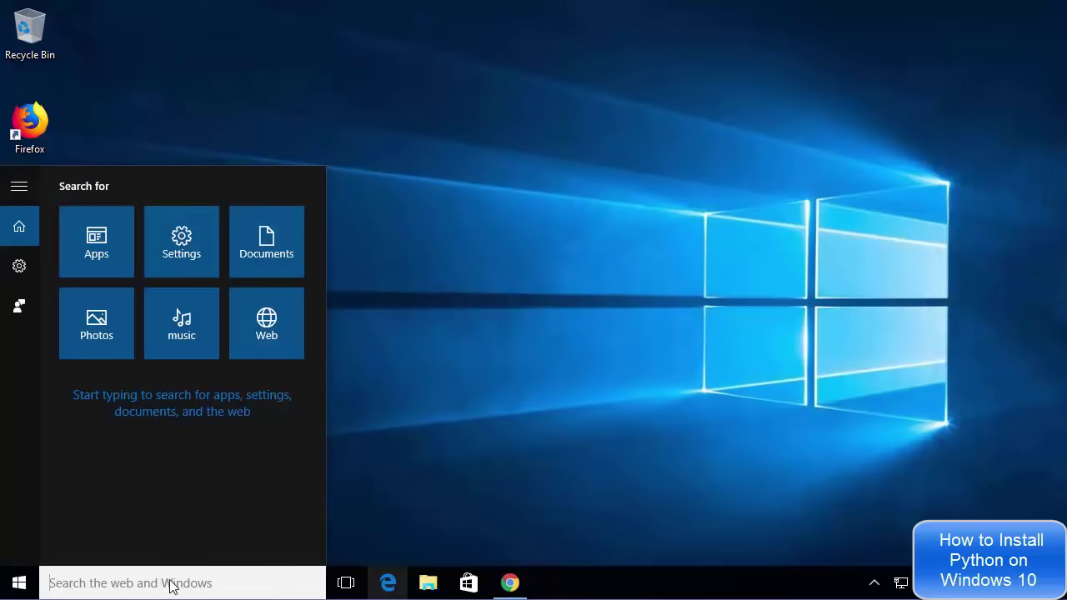
pyautogui.write('python')
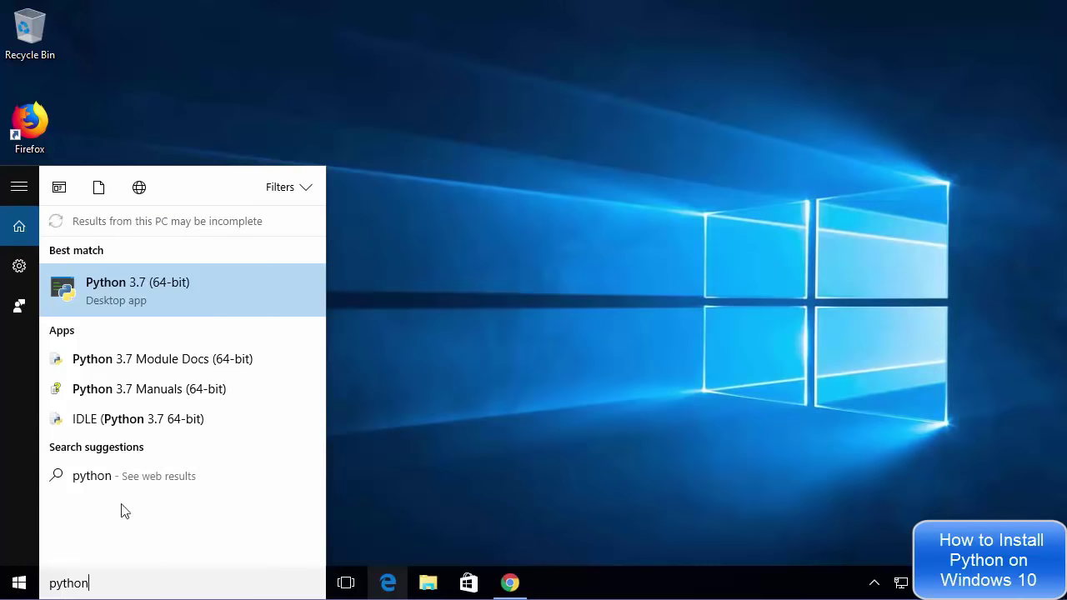
pyautogui.click(95, 424)
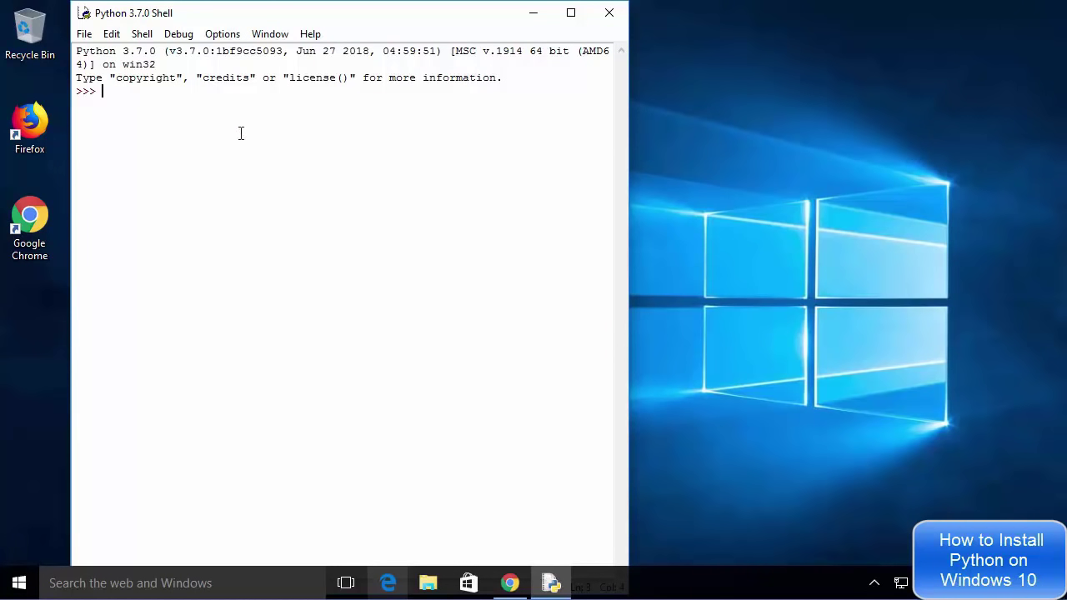
# Run print("Hello World") in the IDLE shell, then close the IDLE window
pyautogui.press('BackSpace')
pyautogui.write('print')
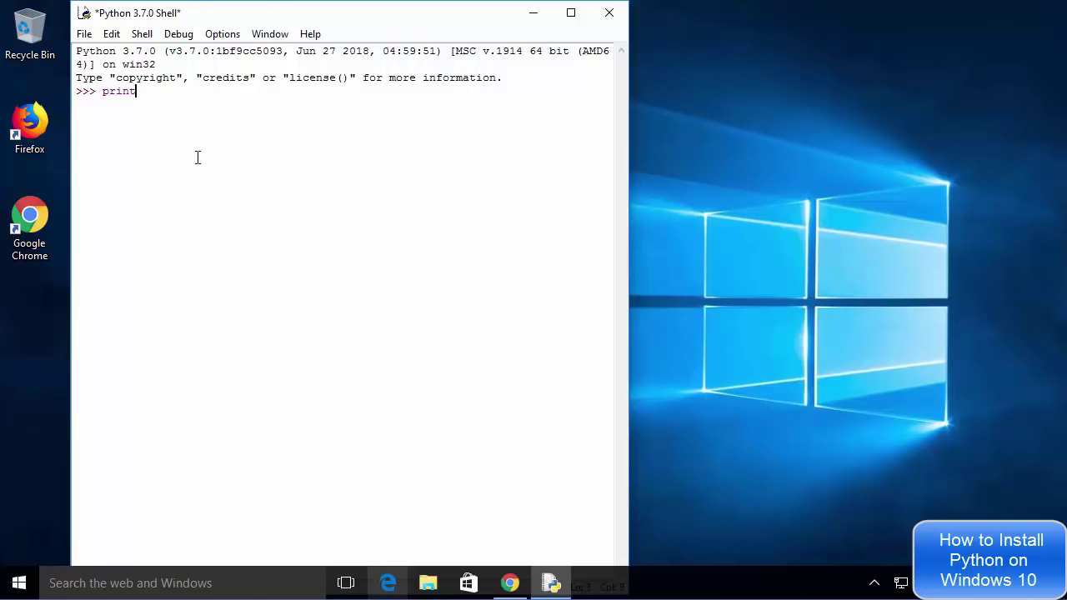
pyautogui.write(' ()')
pyautogui.write('""')
pyautogui.write('Hello ')
pyautogui.write('World')
pyautogui.press('Return')
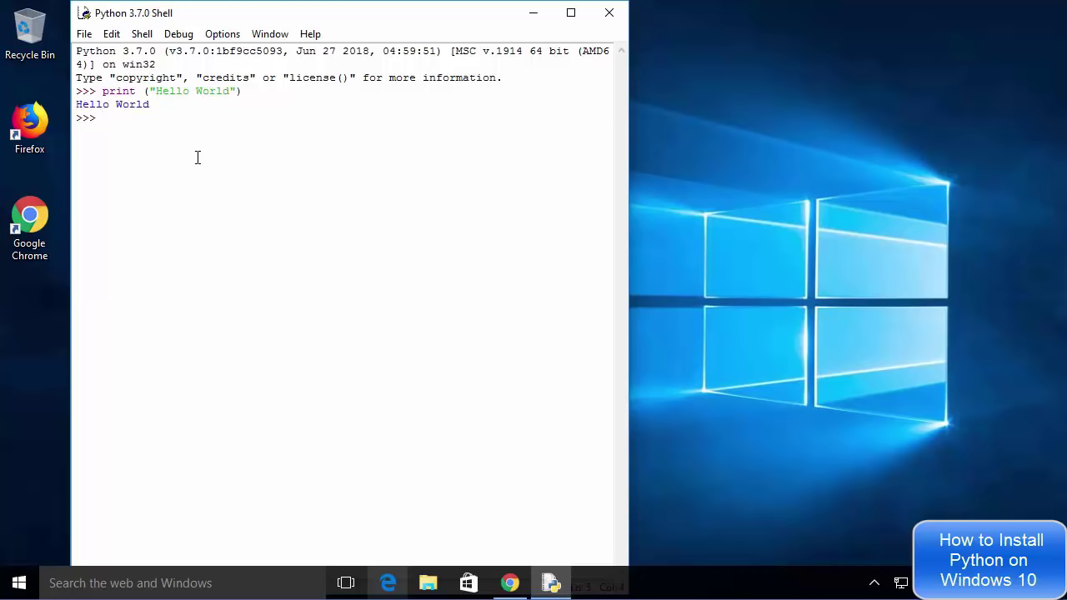
pyautogui.moveTo(151, 104); pyautogui.dragTo(82, 104)
pyautogui.click(102, 118)
pyautogui.click(606, 19)
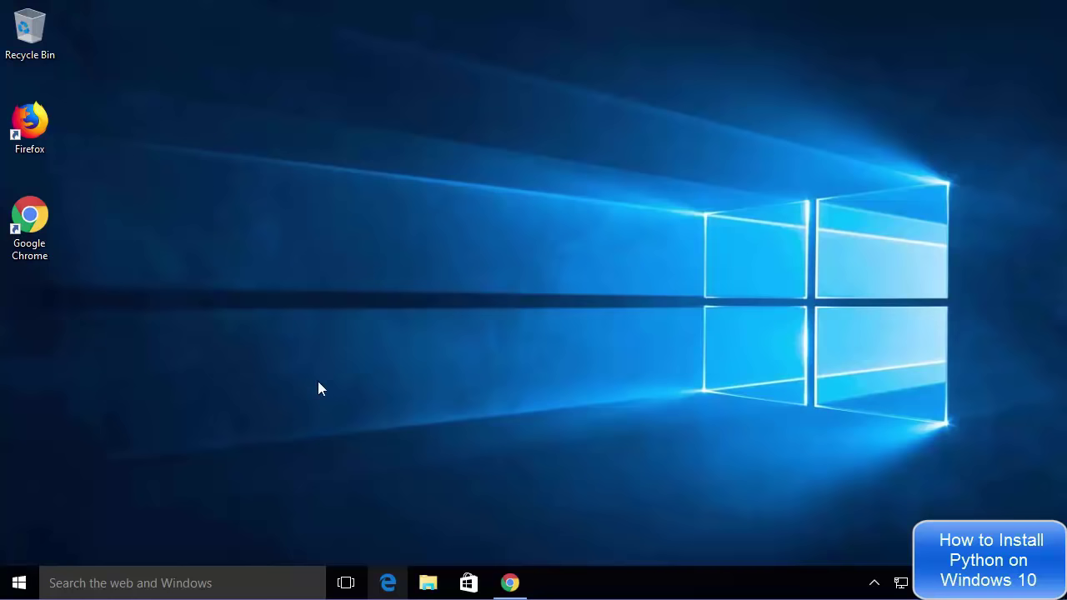
# Open Command Prompt from the Start right-click menu and start the python interpreter
pyautogui.rightClick(23, 587)
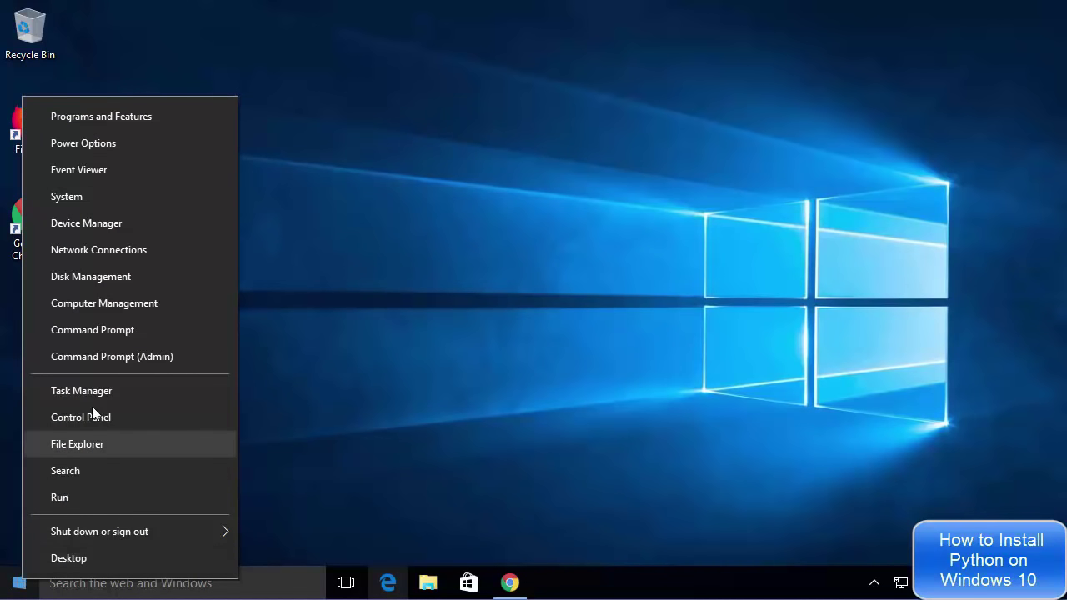
pyautogui.click(86, 332)
pyautogui.click(413, 303)
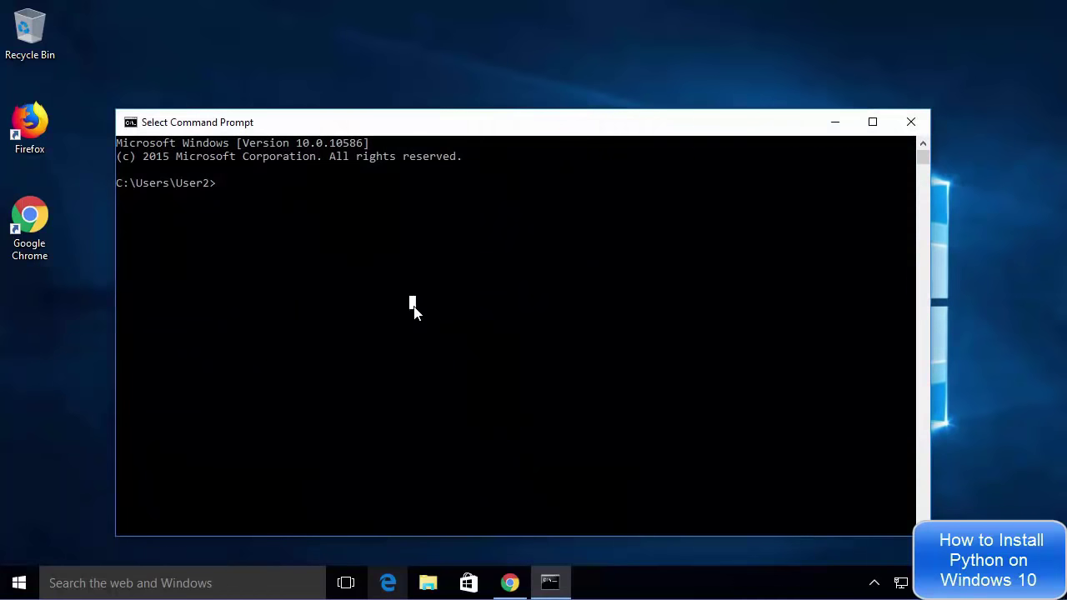
pyautogui.write('python')
pyautogui.press('Return')
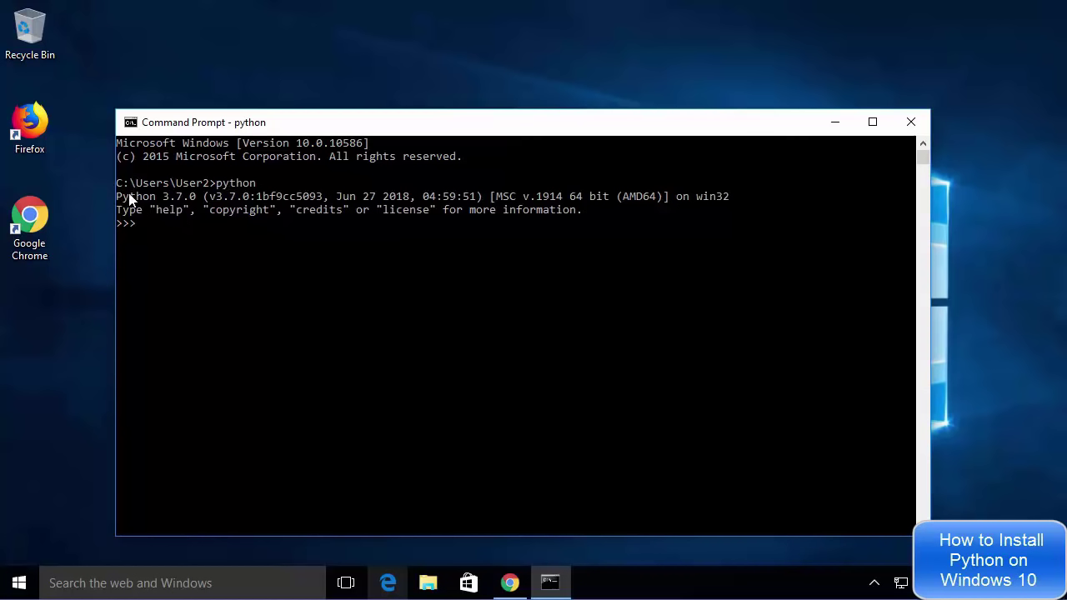
# Run print("Hello World") at the interpreter prompt
pyautogui.click(158, 223)
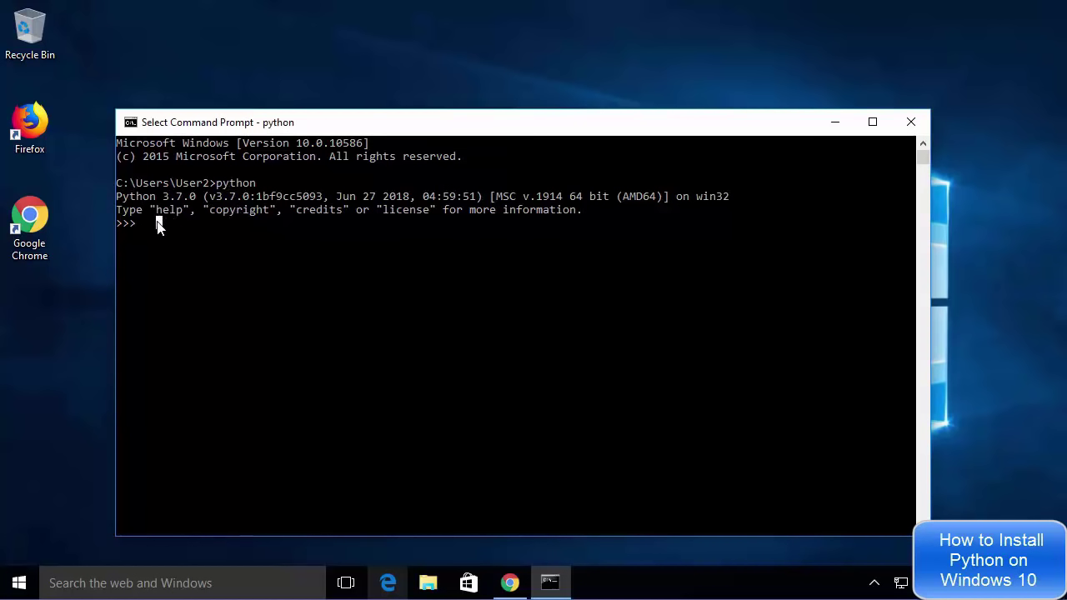
pyautogui.write('prin')
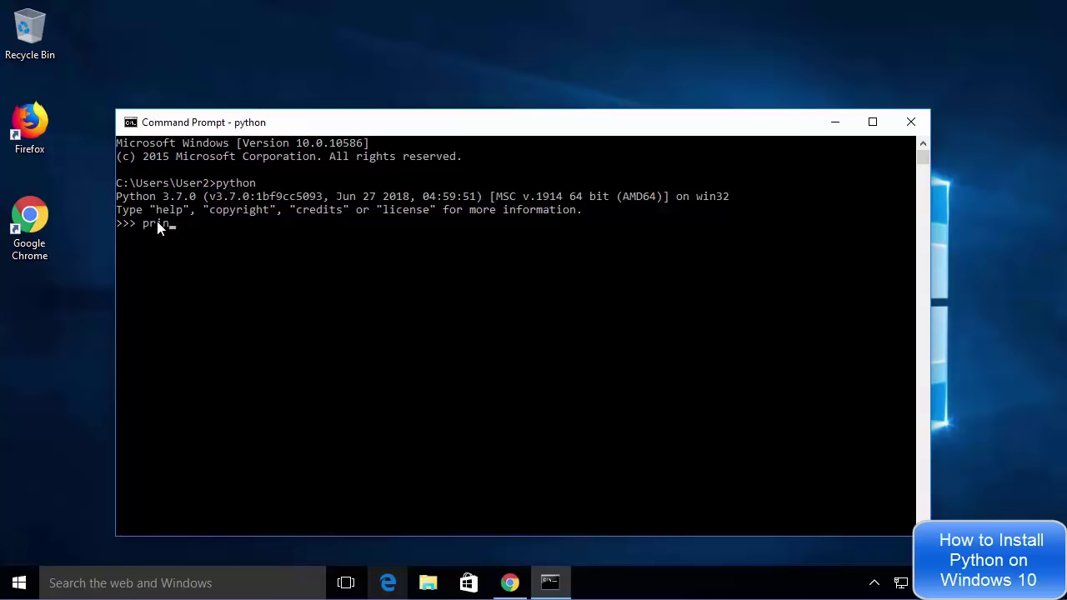
pyautogui.write('t(')
pyautogui.write('""')
pyautogui.write('Hello Wor')
pyautogui.write('ld')
pyautogui.press('Return')
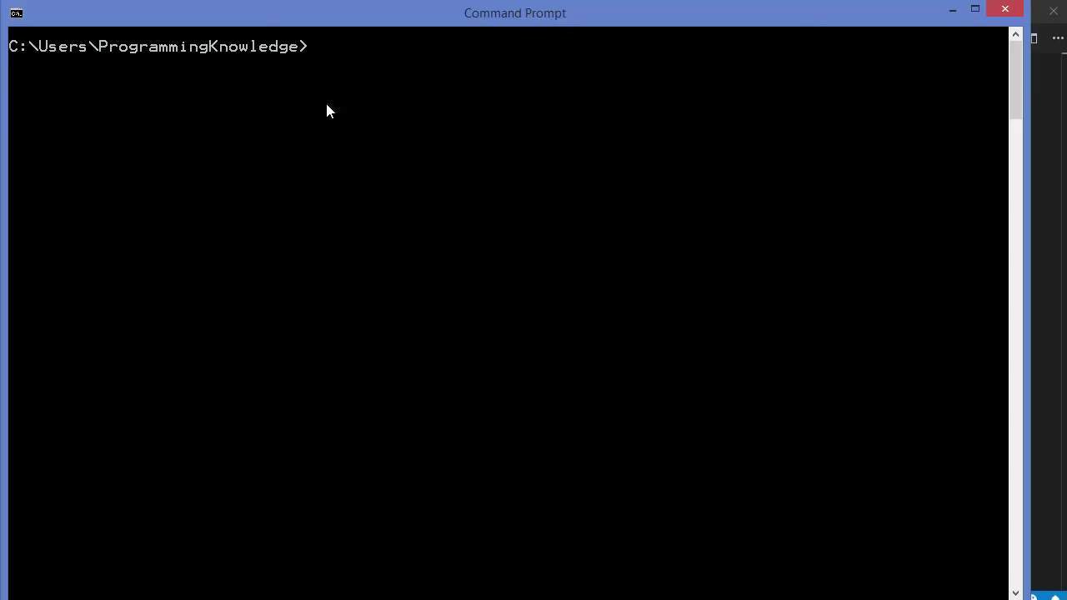
# Check python --version (3.7.0) and pip --version (10.0.1), then pip-install opencv-python 4.0.0.21
pyautogui.write('python --version')
pyautogui.press('Return')
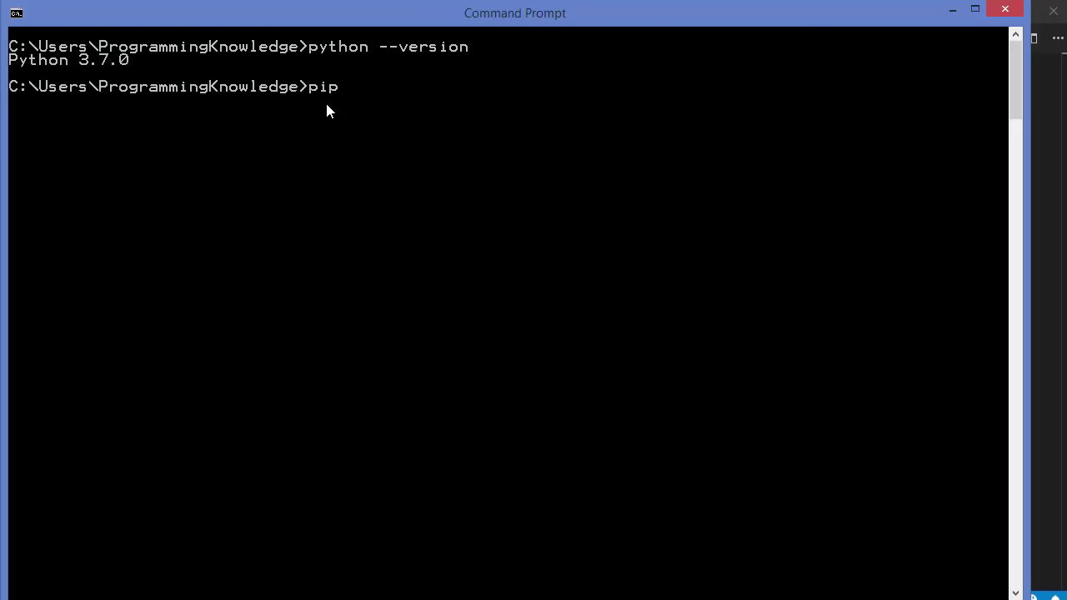
pyautogui.write('pip --version')
pyautogui.press('Return')
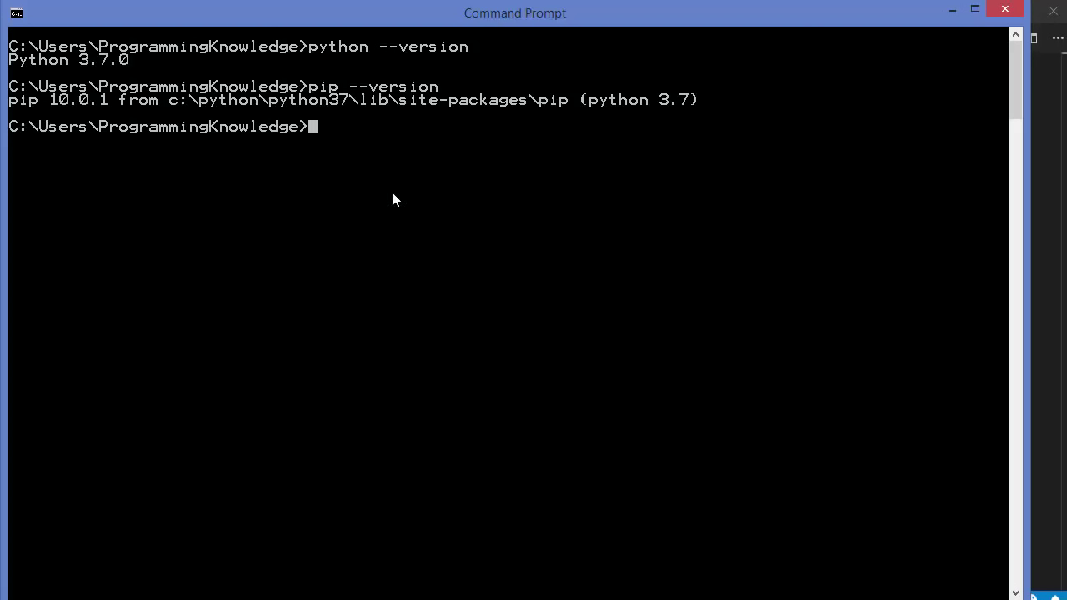
pyautogui.write('pip install ')
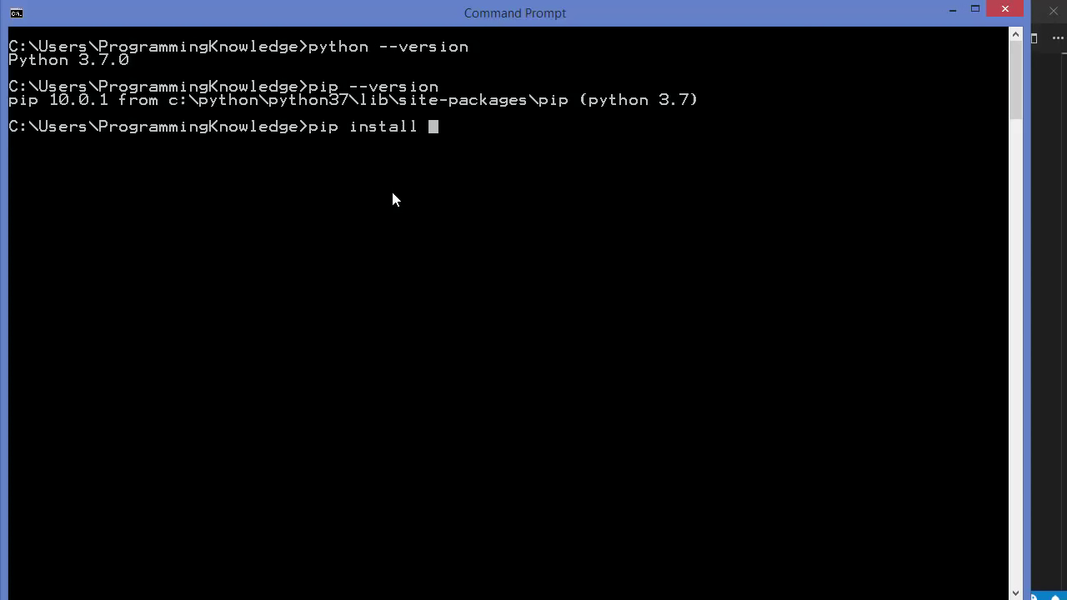
pyautogui.write('opencv-python')
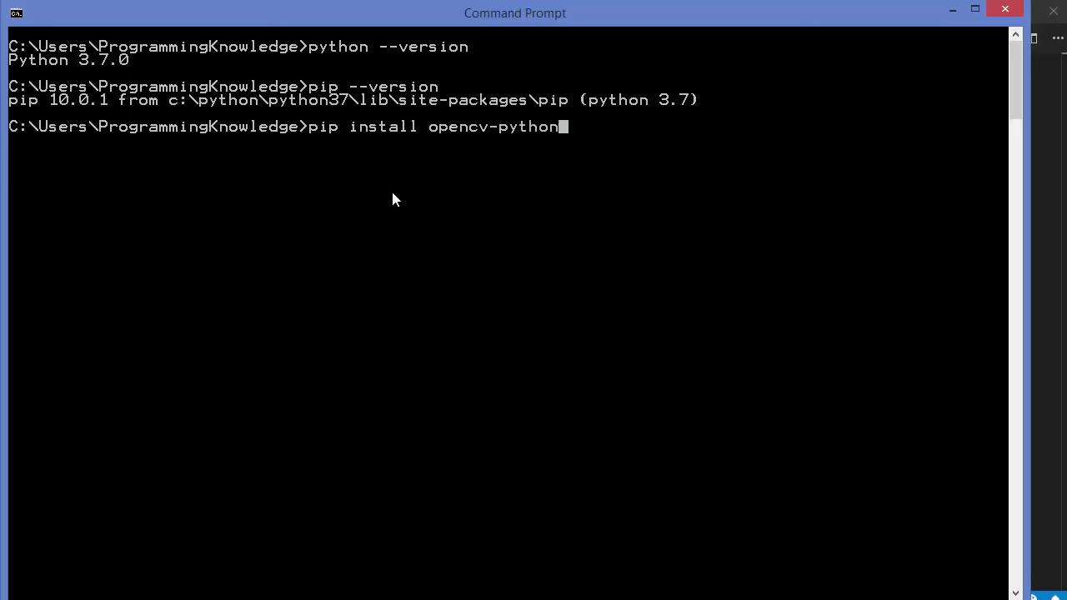
pyautogui.press('Return')
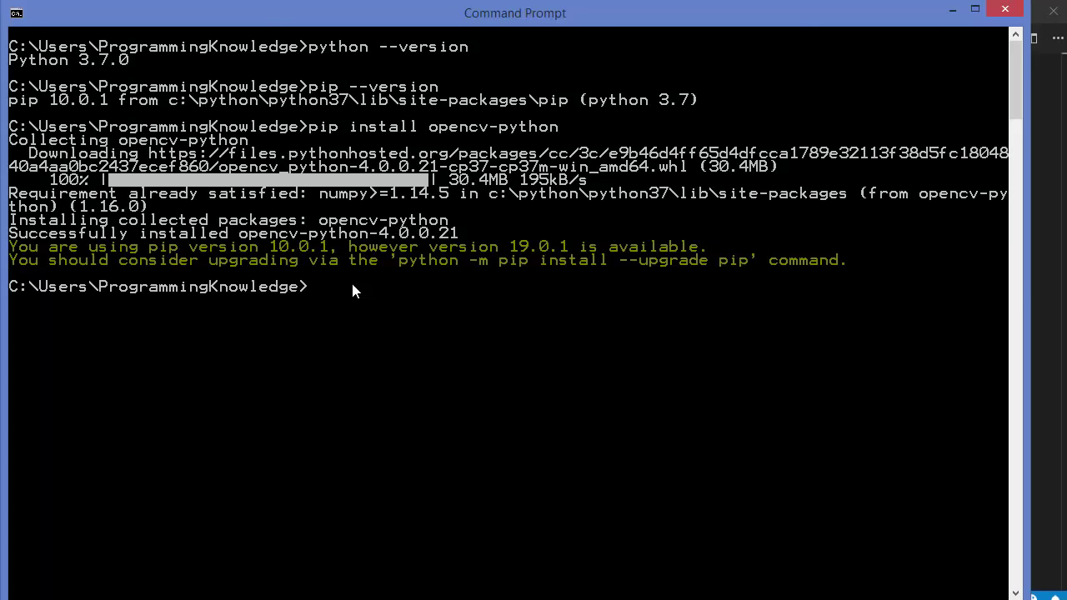
# Start the python interpreter, run import cv2, and check cv2.__version__ returns '4.0.0'
pyautogui.write('python')
pyautogui.press('Return')
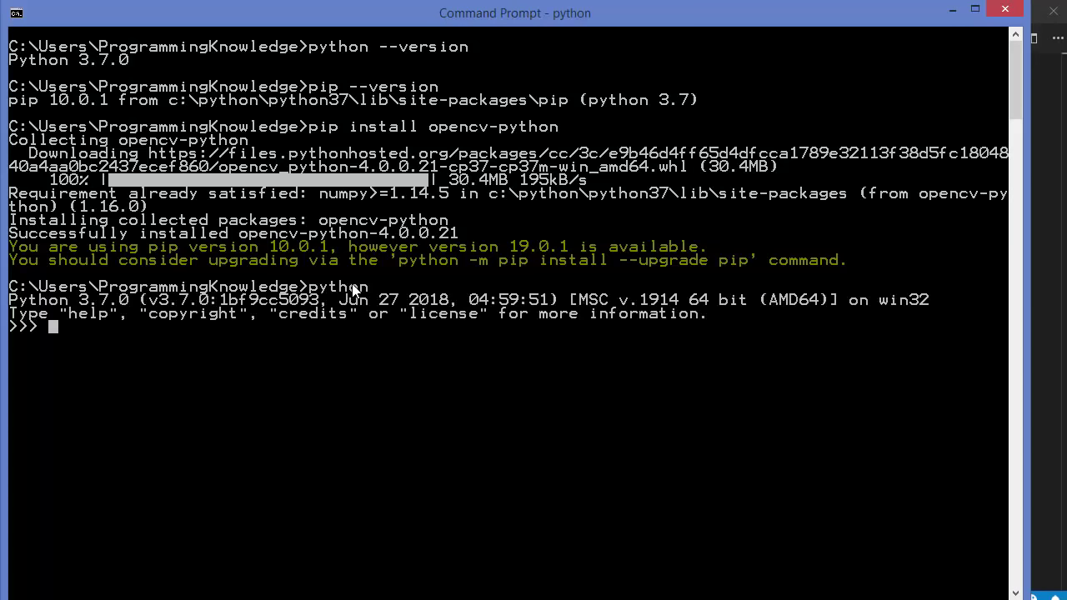
pyautogui.write('import cv2')
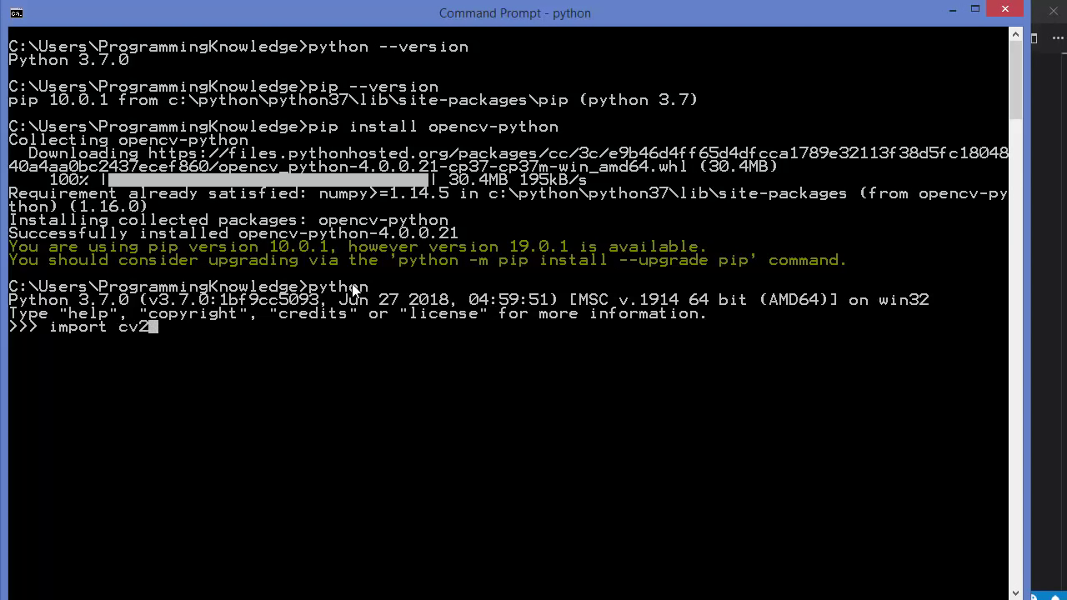
pyautogui.press('Return')
pyautogui.write('cv2.__version__')
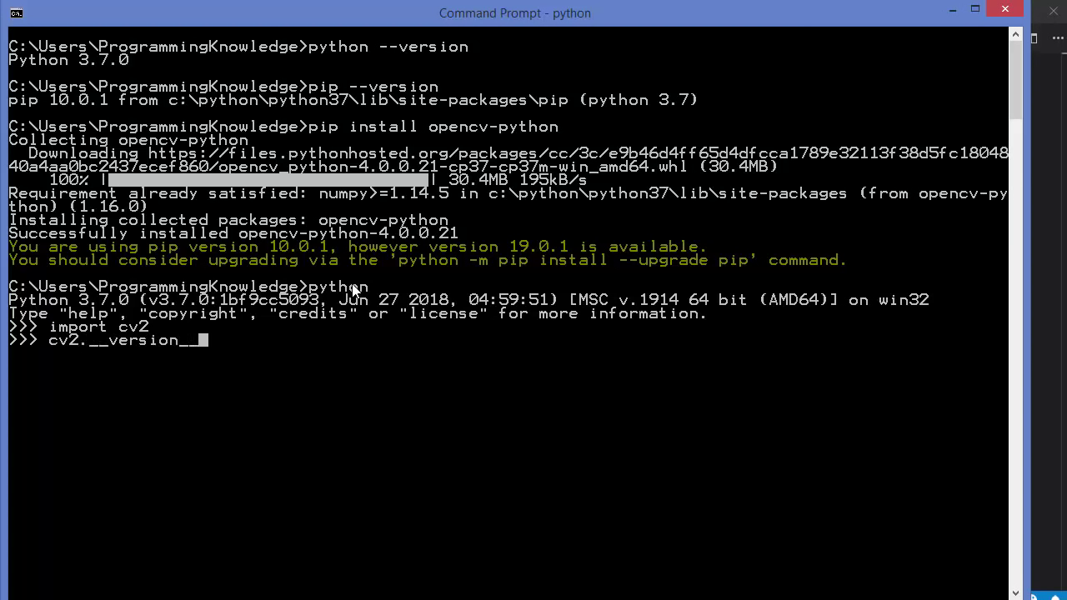
pyautogui.press('Return')
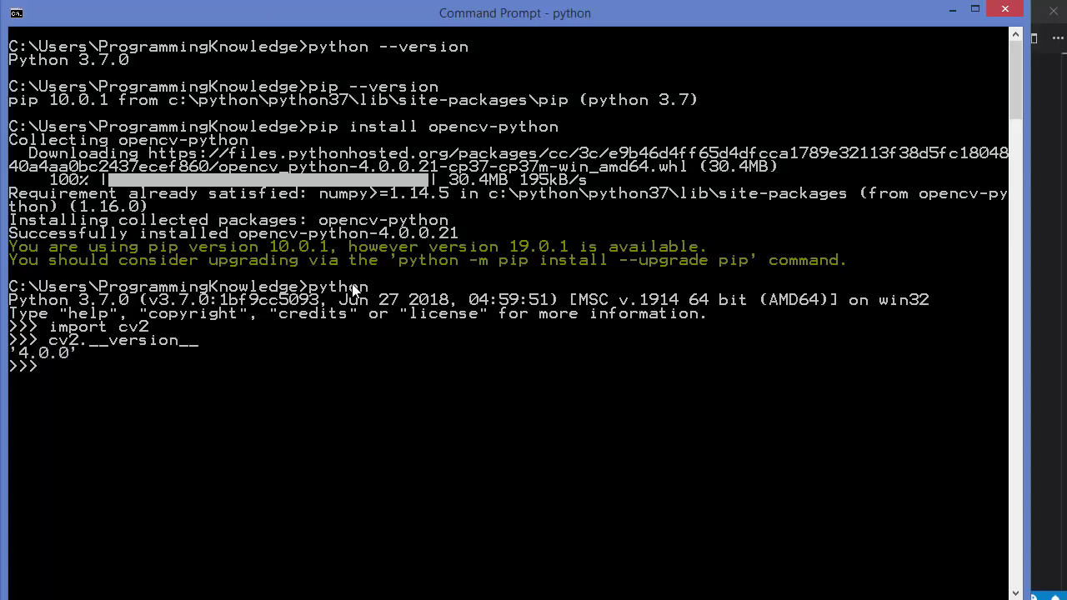